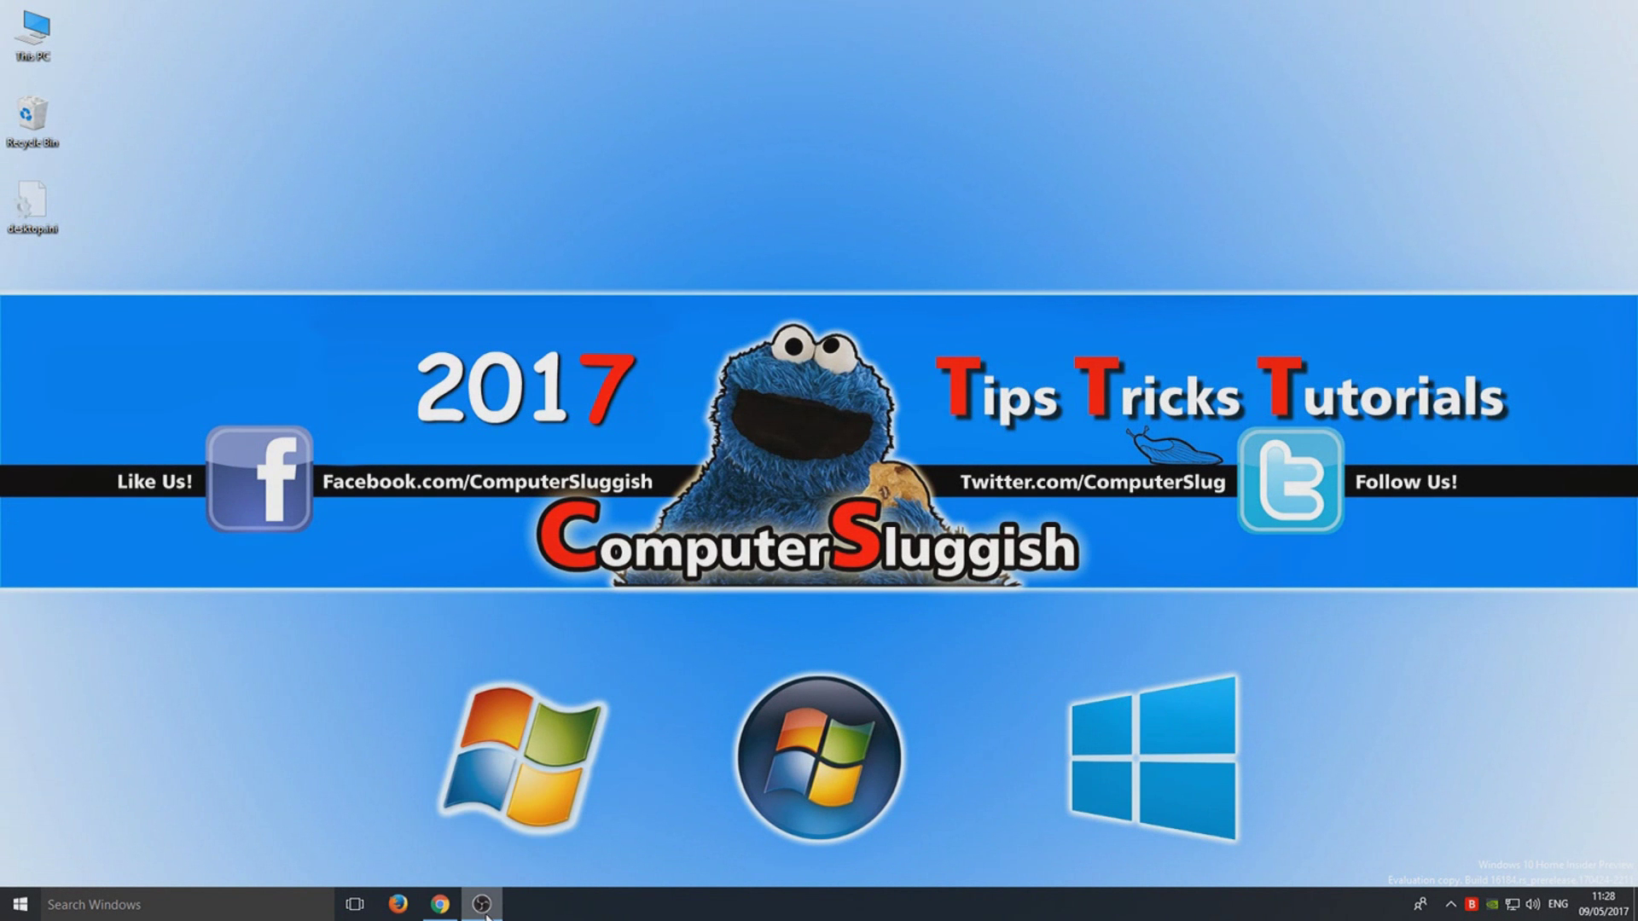
Step: Launch Registry Editor by running regedit from the Windows Run dialog
click(440, 904)
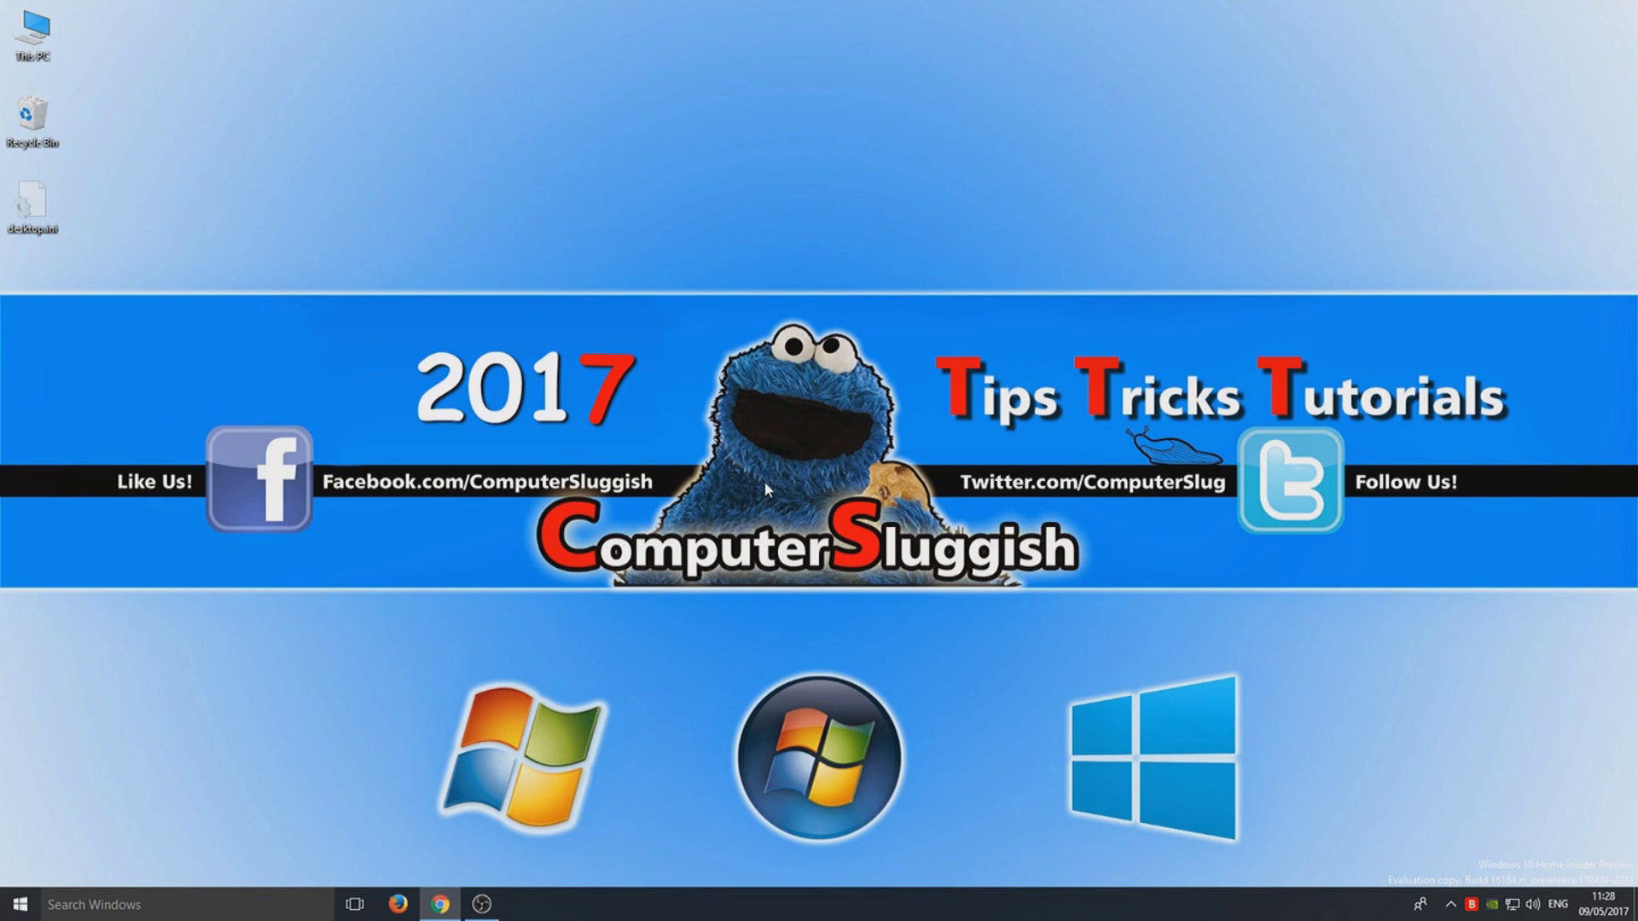
key(super+r)
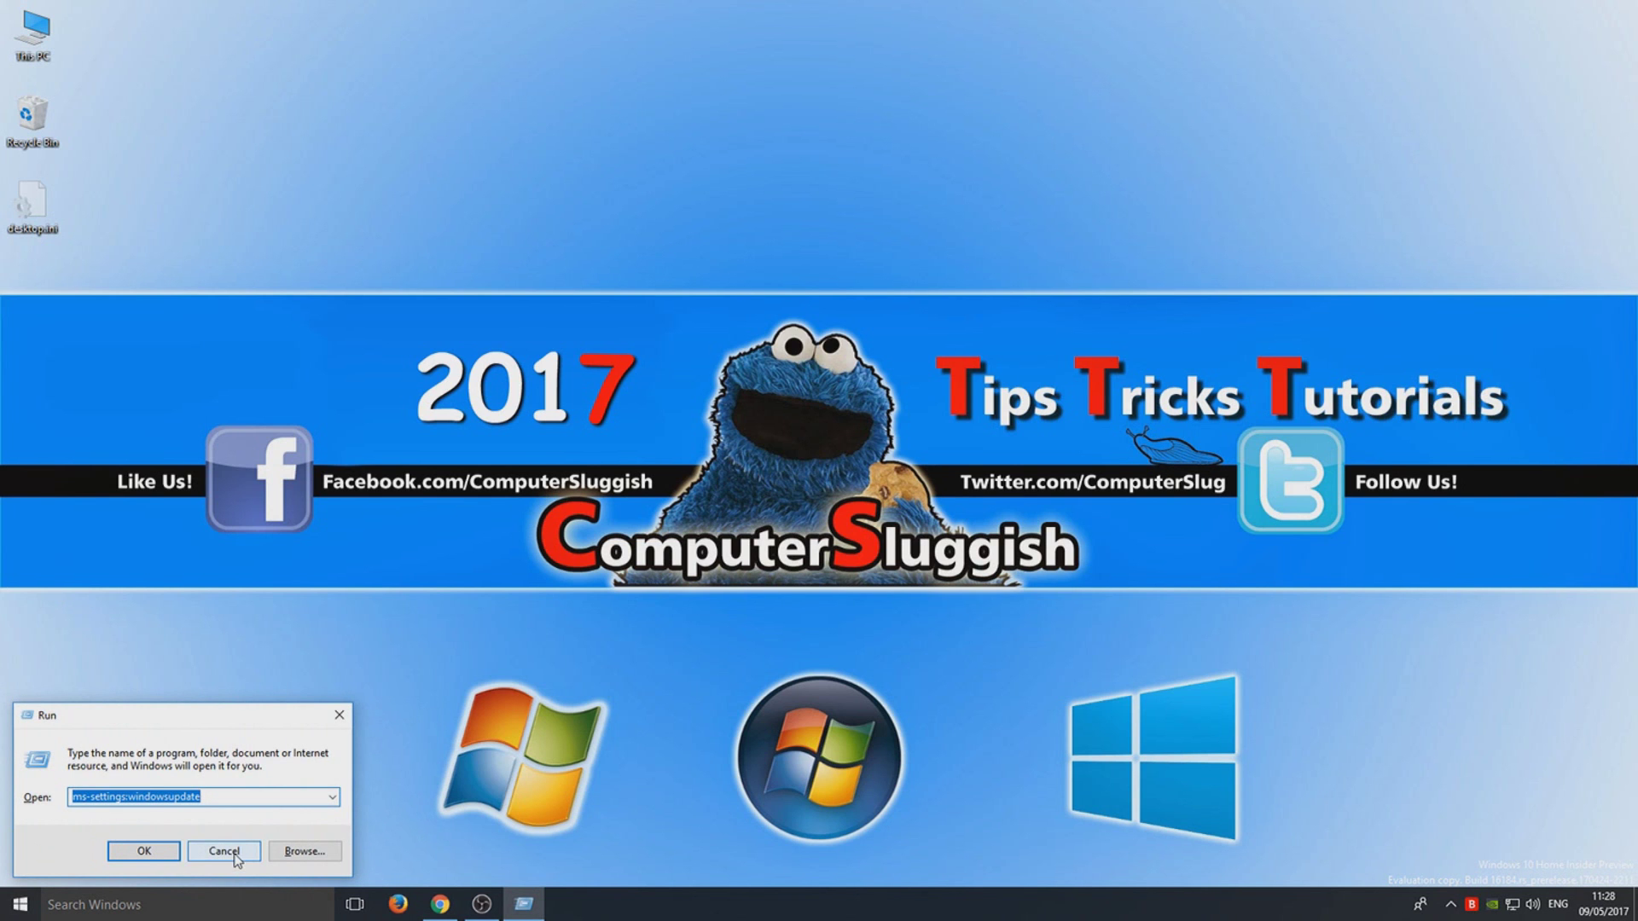
click(224, 852)
key(super)
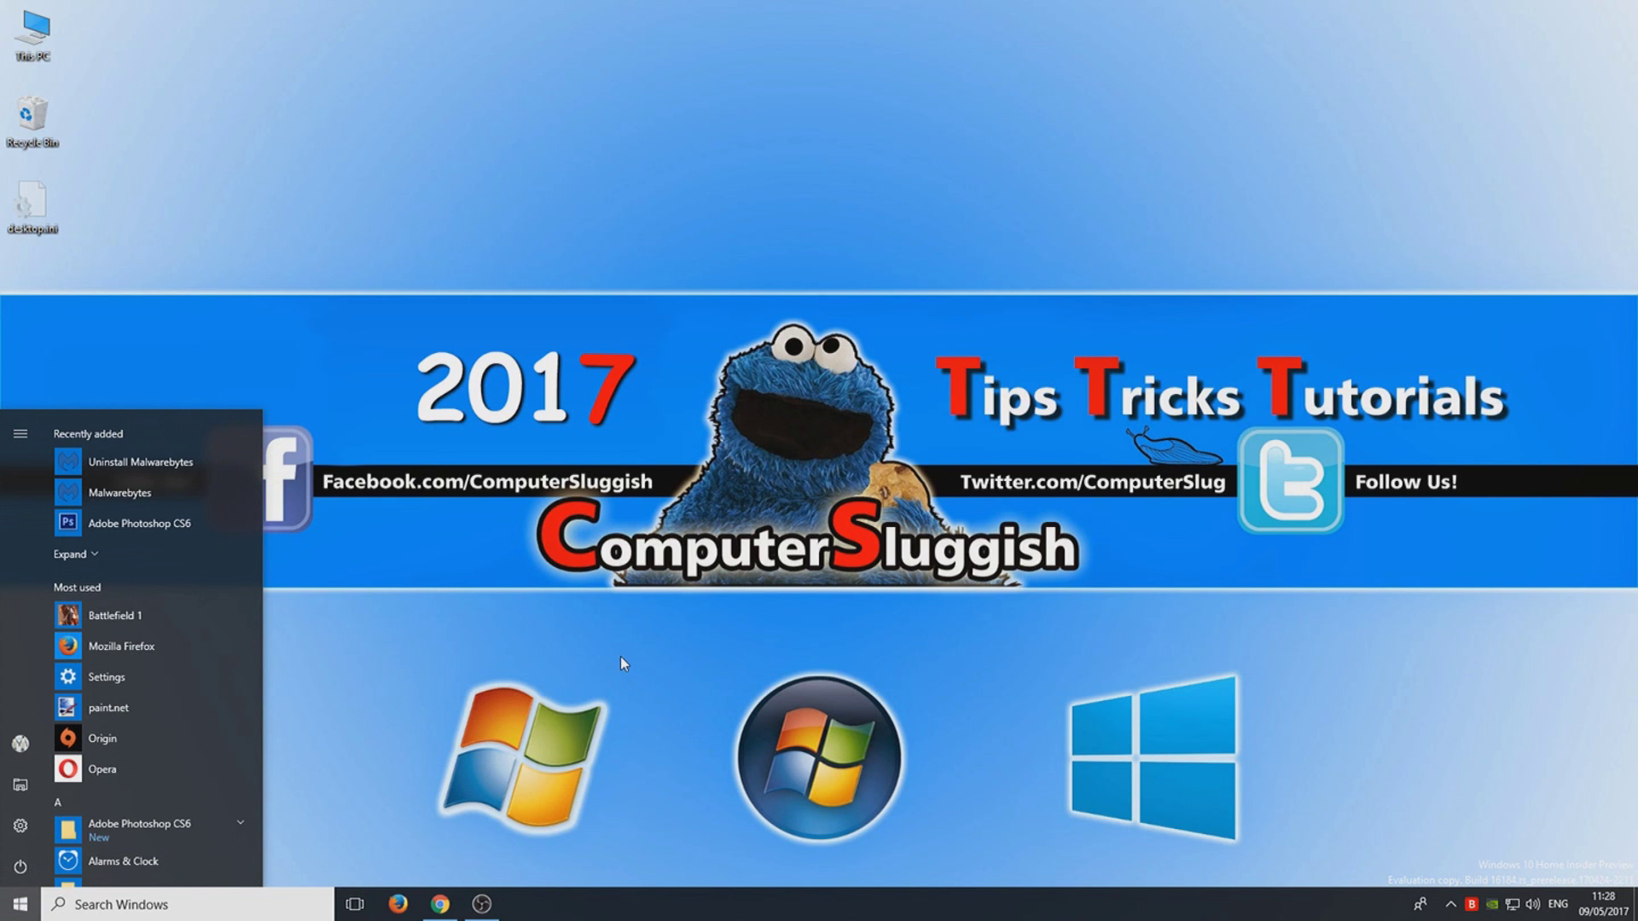
text(run)
key(Return)
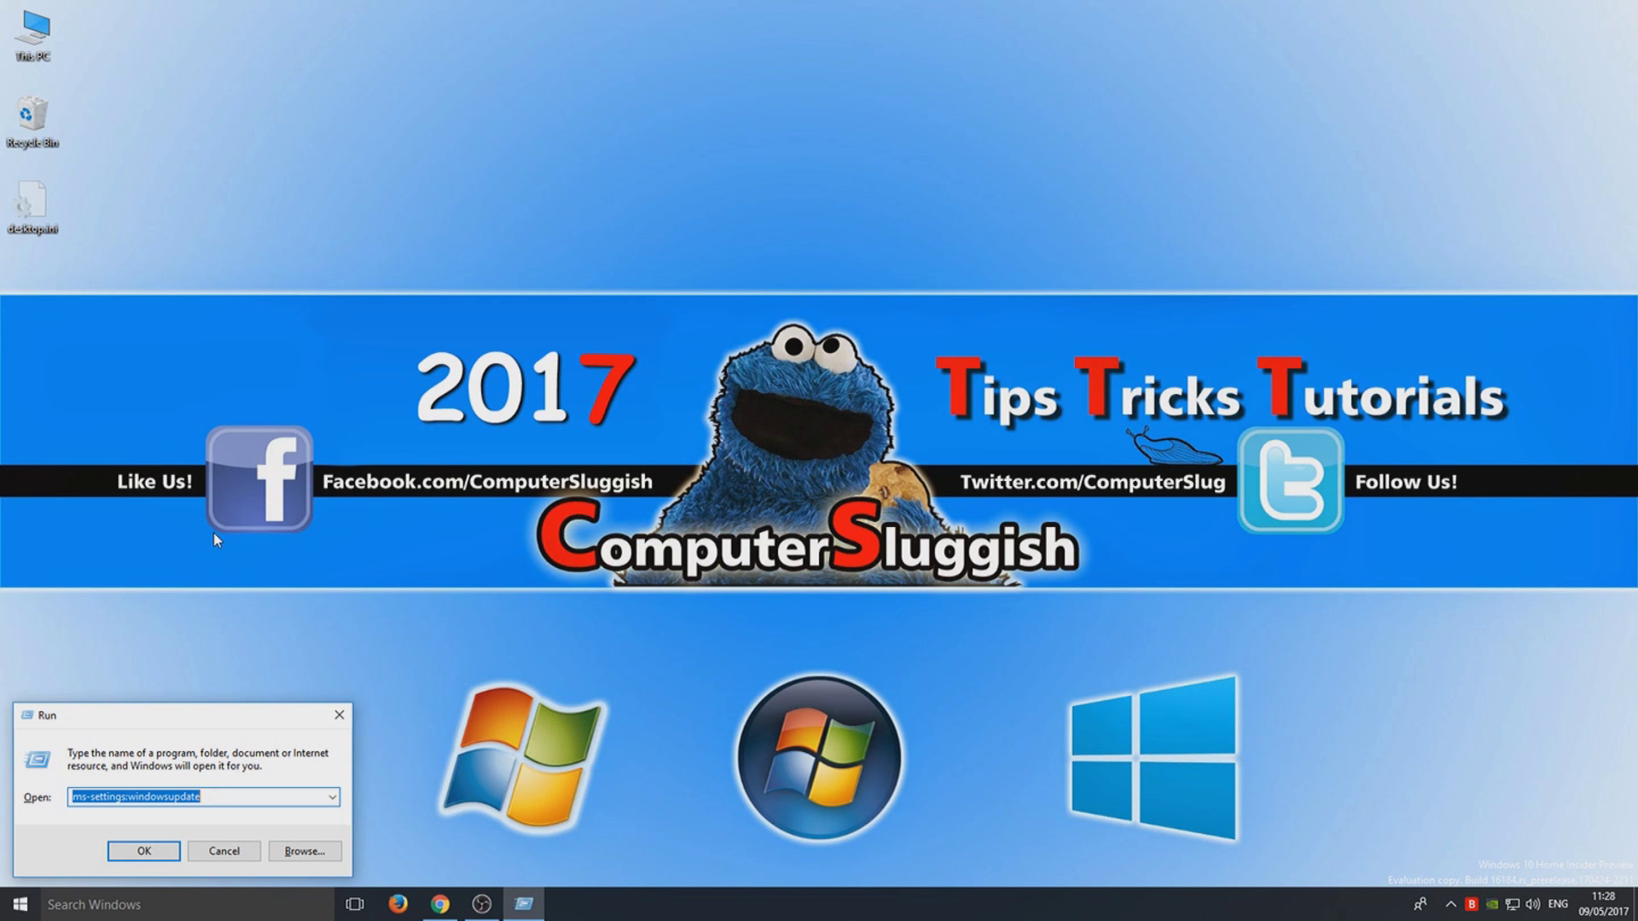
text(rege)
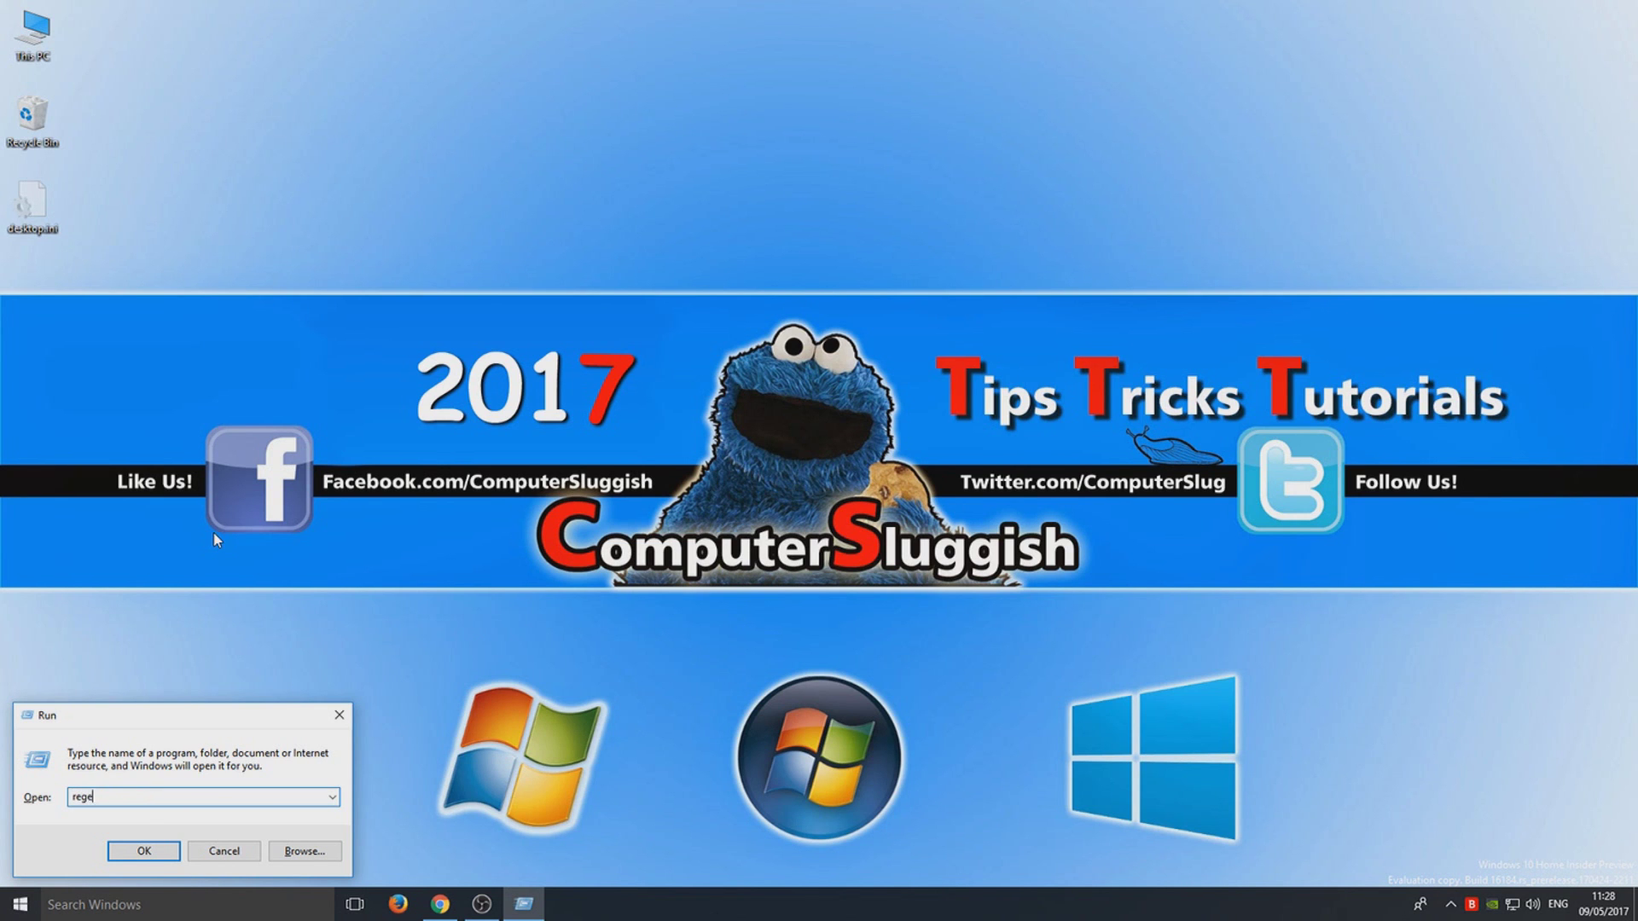
text(dit)
key(Return)
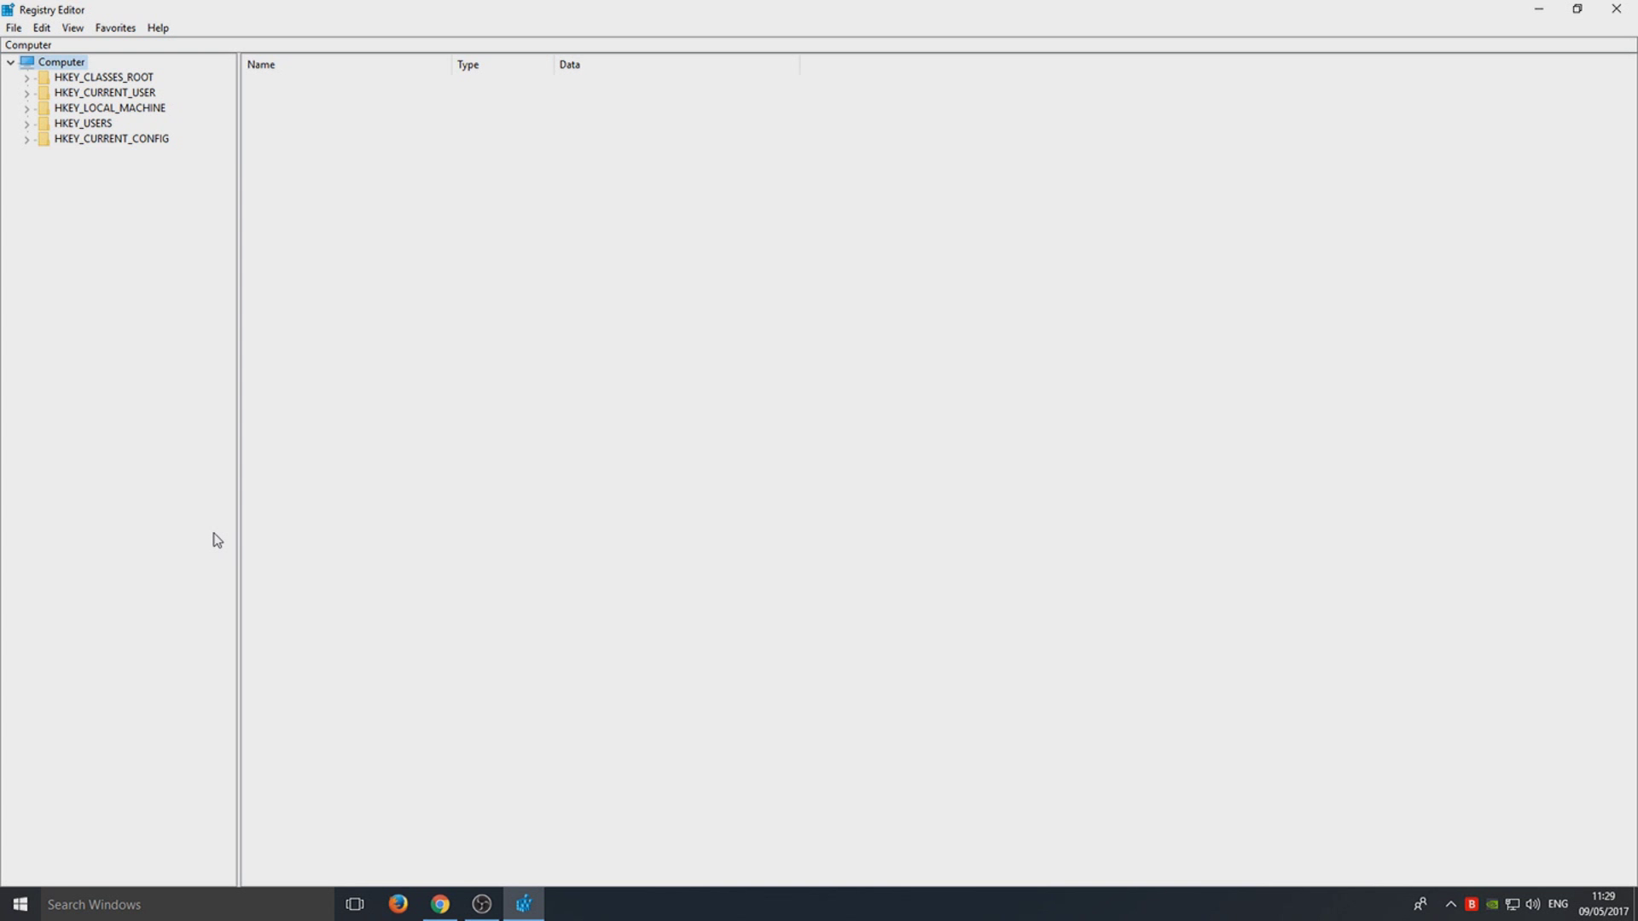
Step: Expand HKEY_LOCAL_MACHINE and its SOFTWARE key in the registry tree
key(Down)
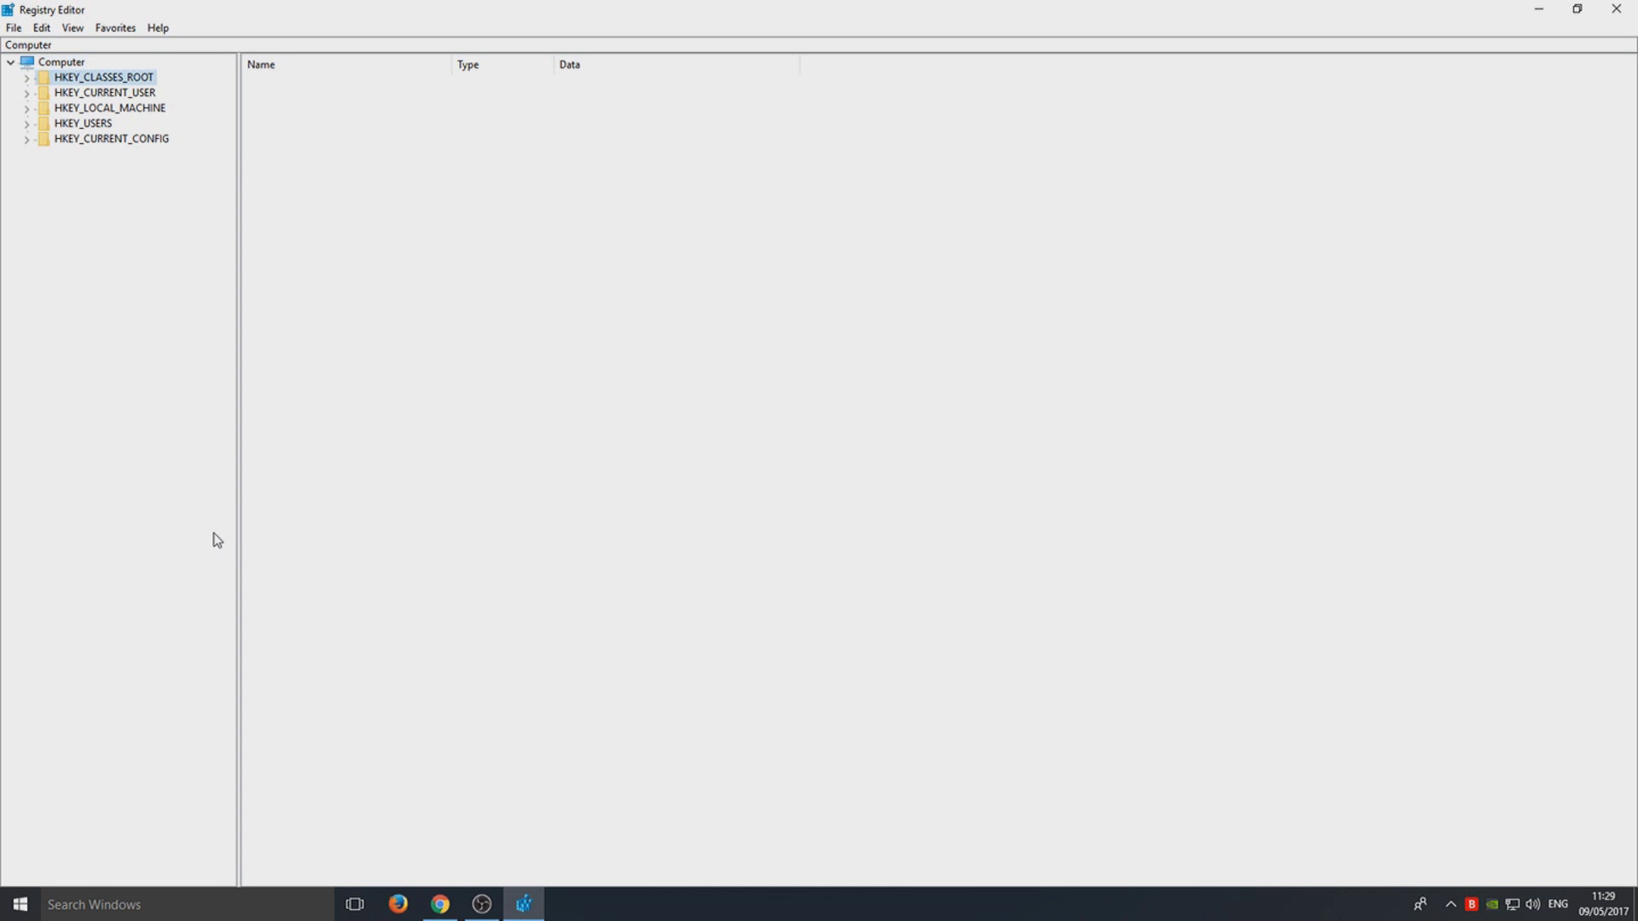
key(Down)
key(Down)
key(Down)
key(Up)
key(Right)
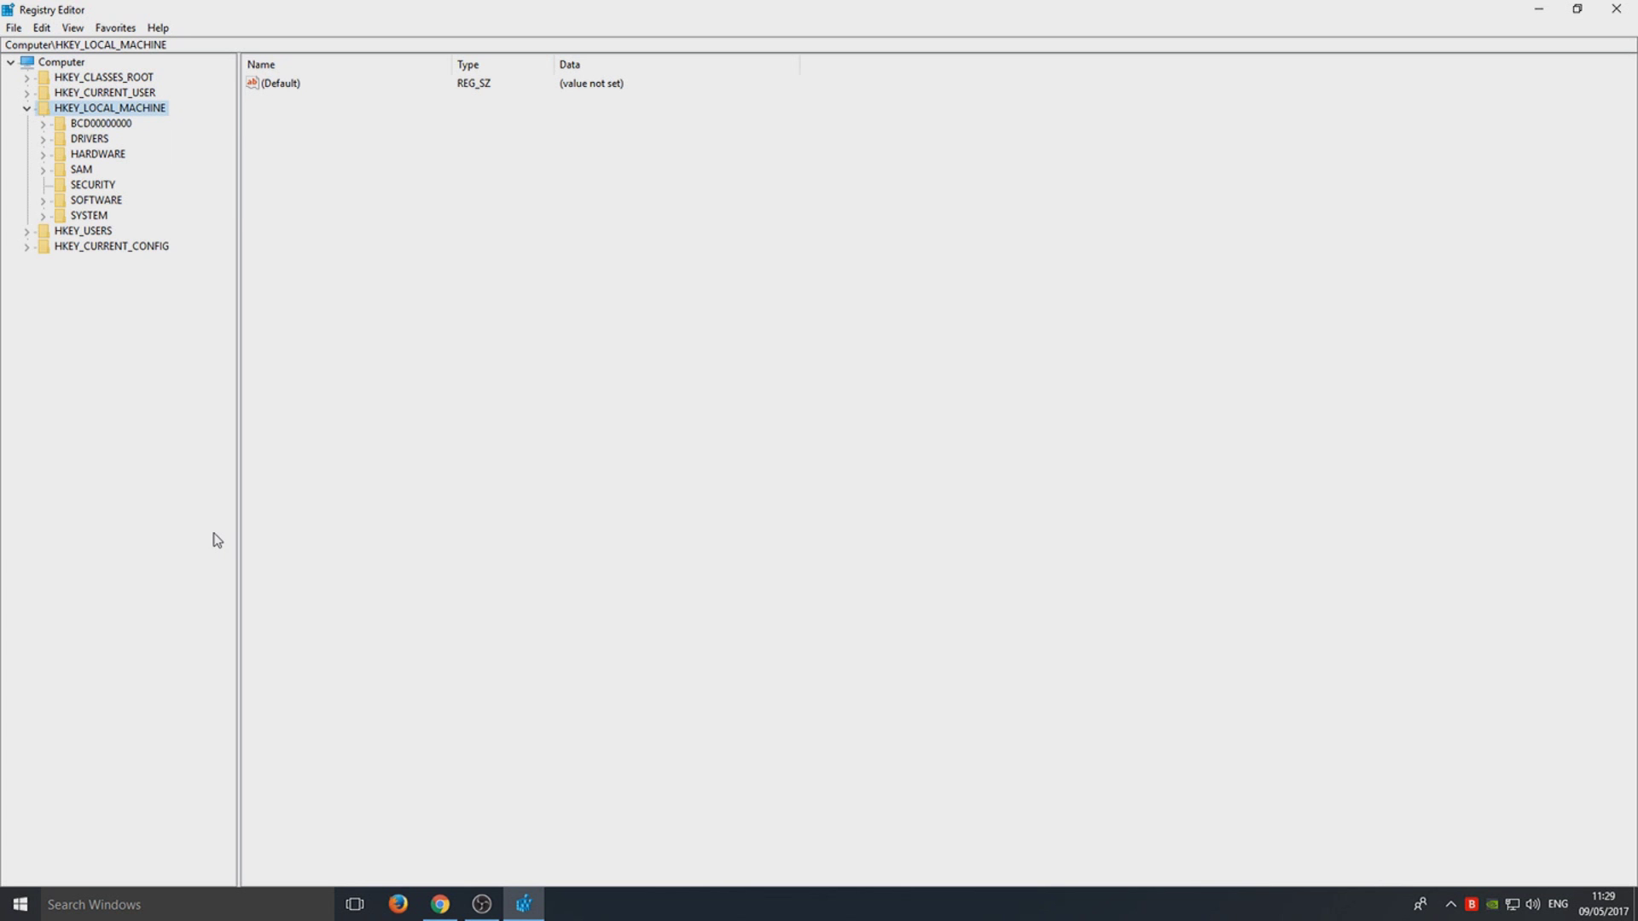
key(Down)
key(Down)
key(Down)
key(Down)
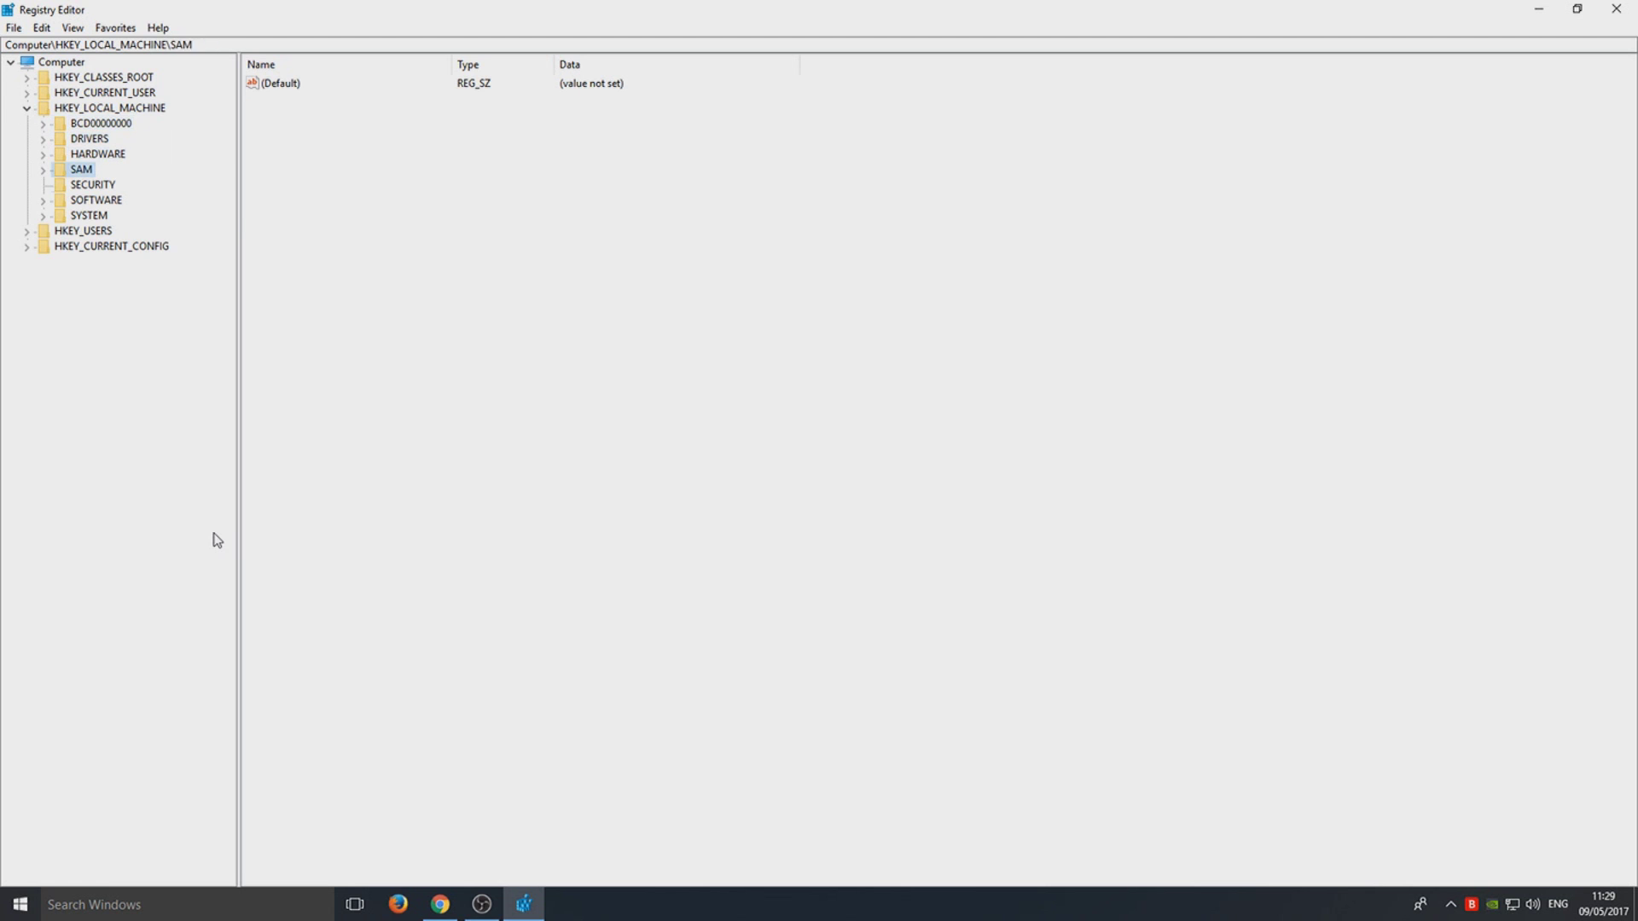
key(Down)
key(Down)
key(Right)
key(Down)
key(Down)
key(Down)
key(Down)
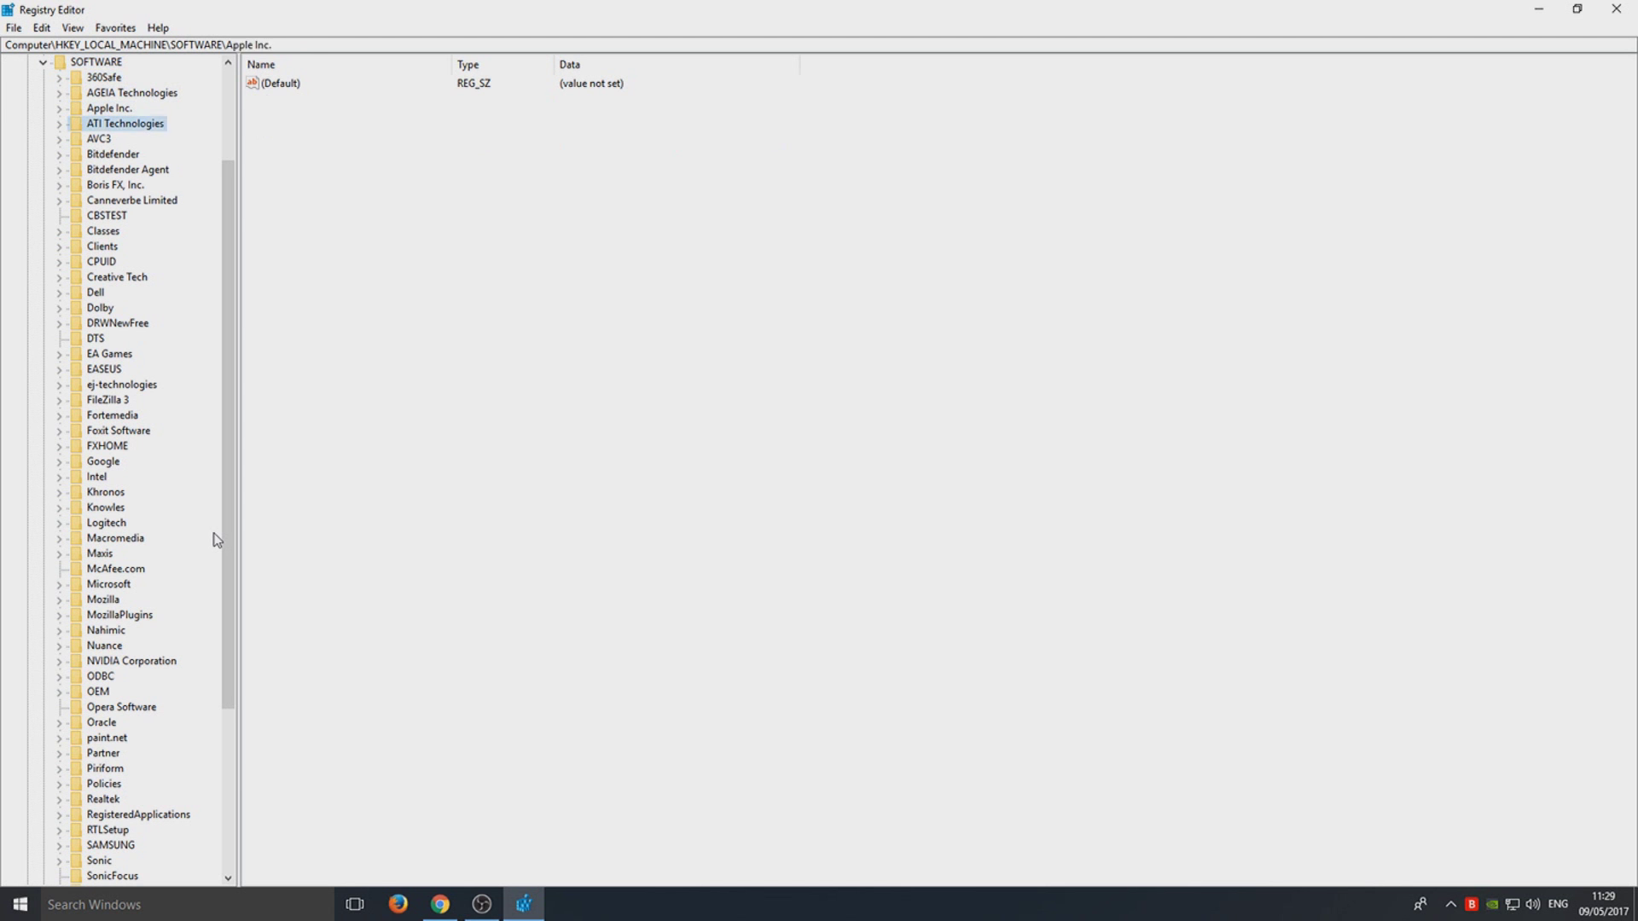
key(Down)
key(Down)
key(Down)
key(Down)
key(Down)
key(Down)
key(Down)
key(Down)
key(Down)
key(Down)
key(Down)
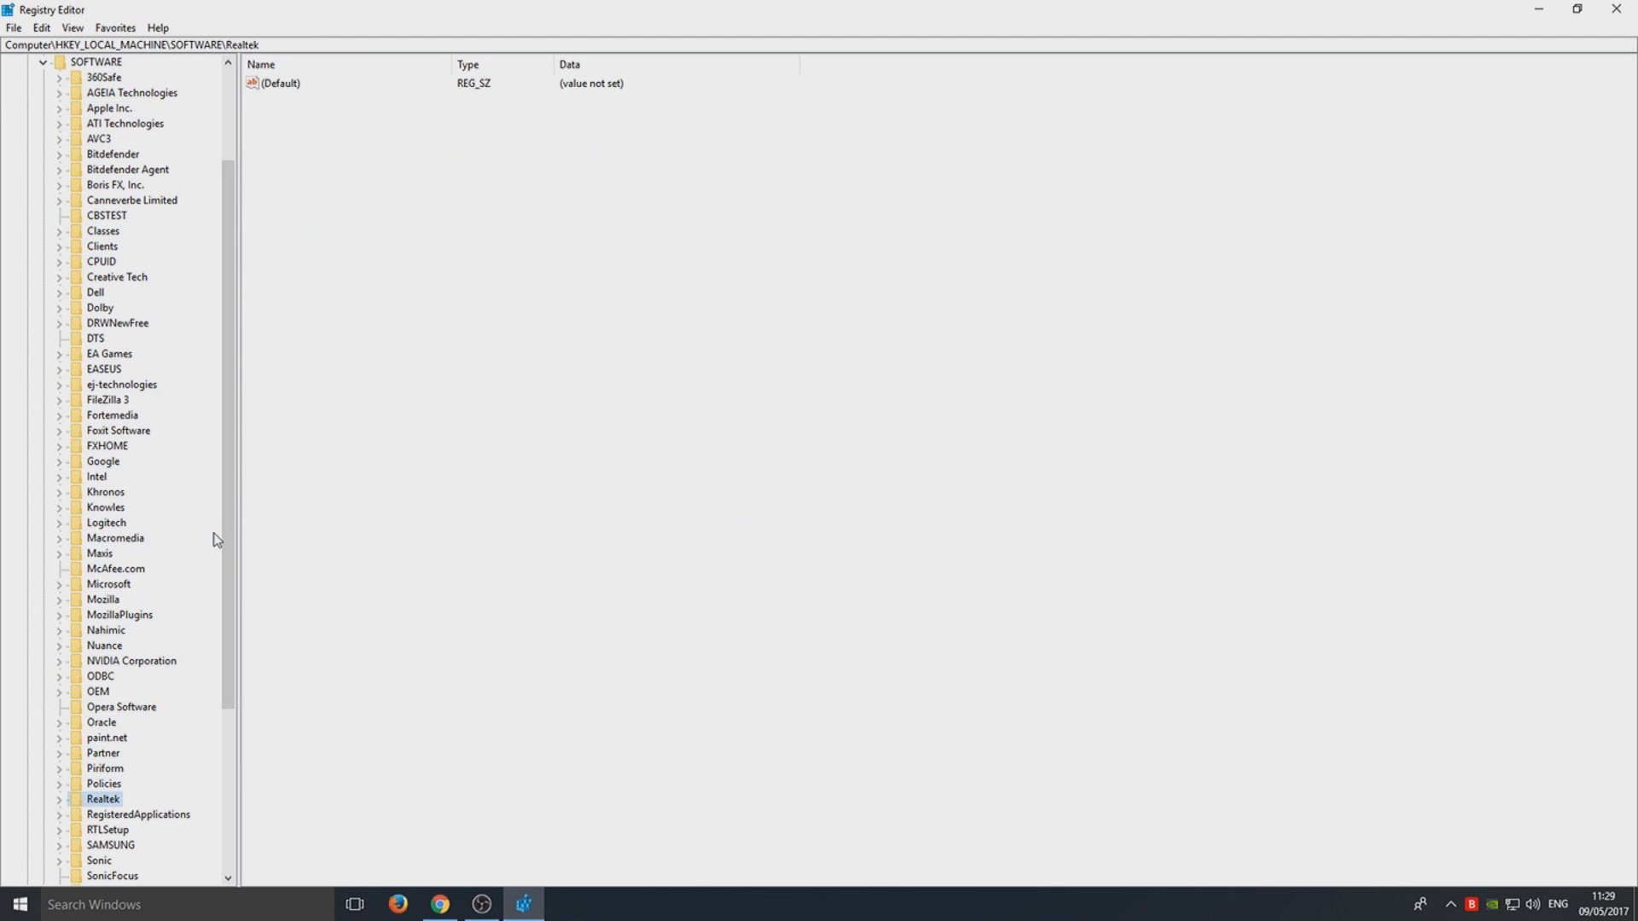
Step: Expand Policies > Microsoft under SOFTWARE and move to the Windows Defender subkey
key(Up)
key(Right)
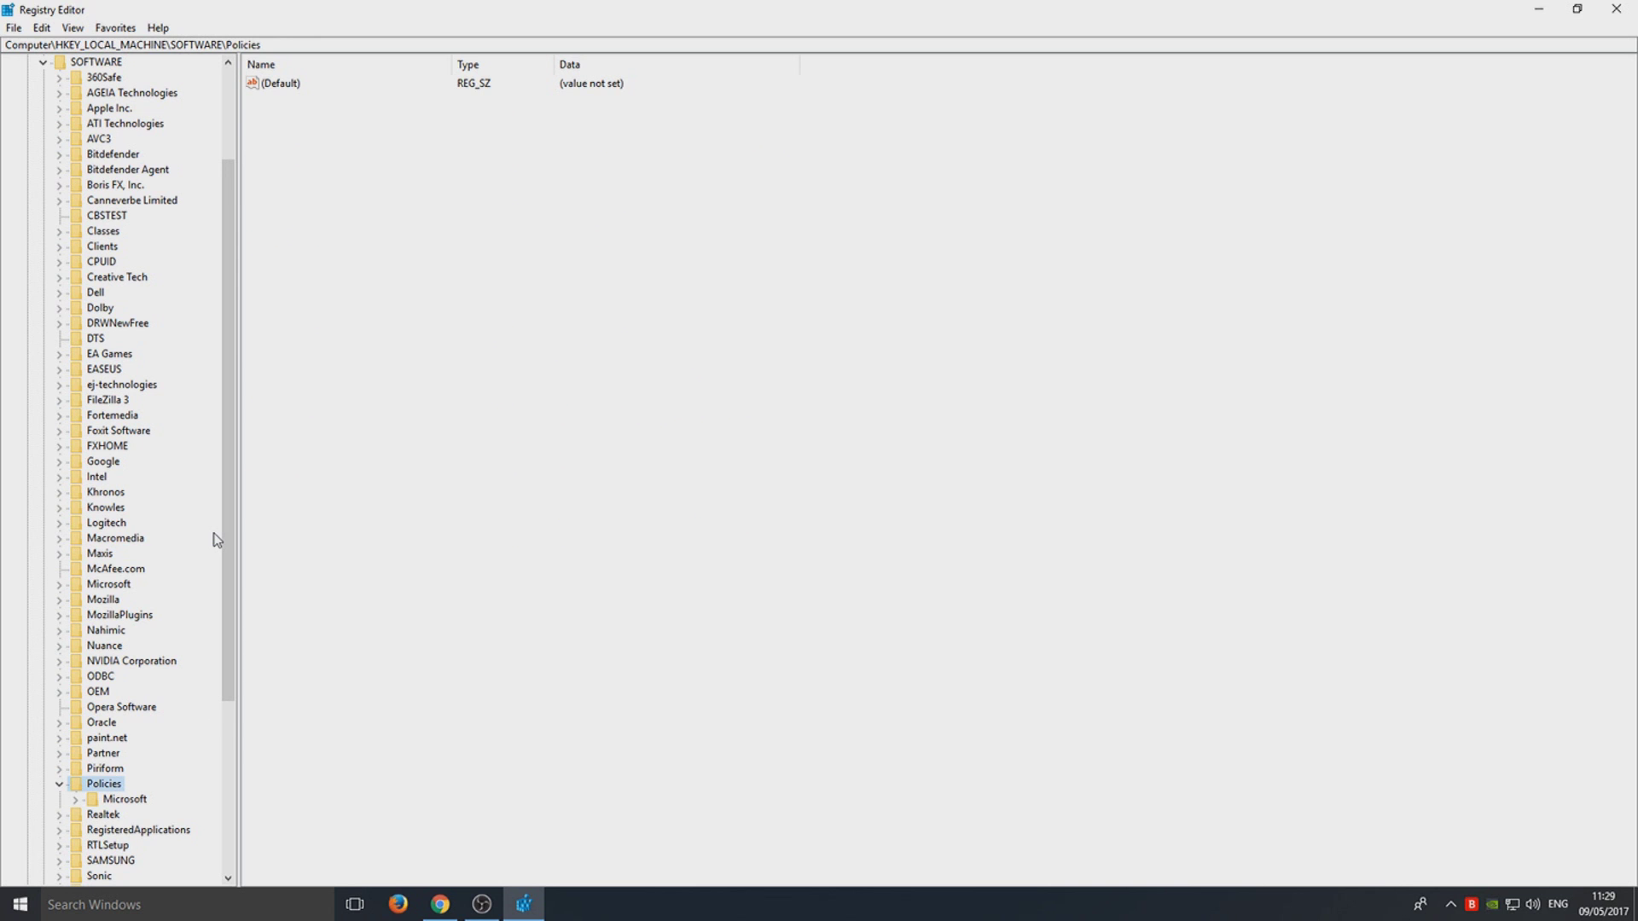
key(Down)
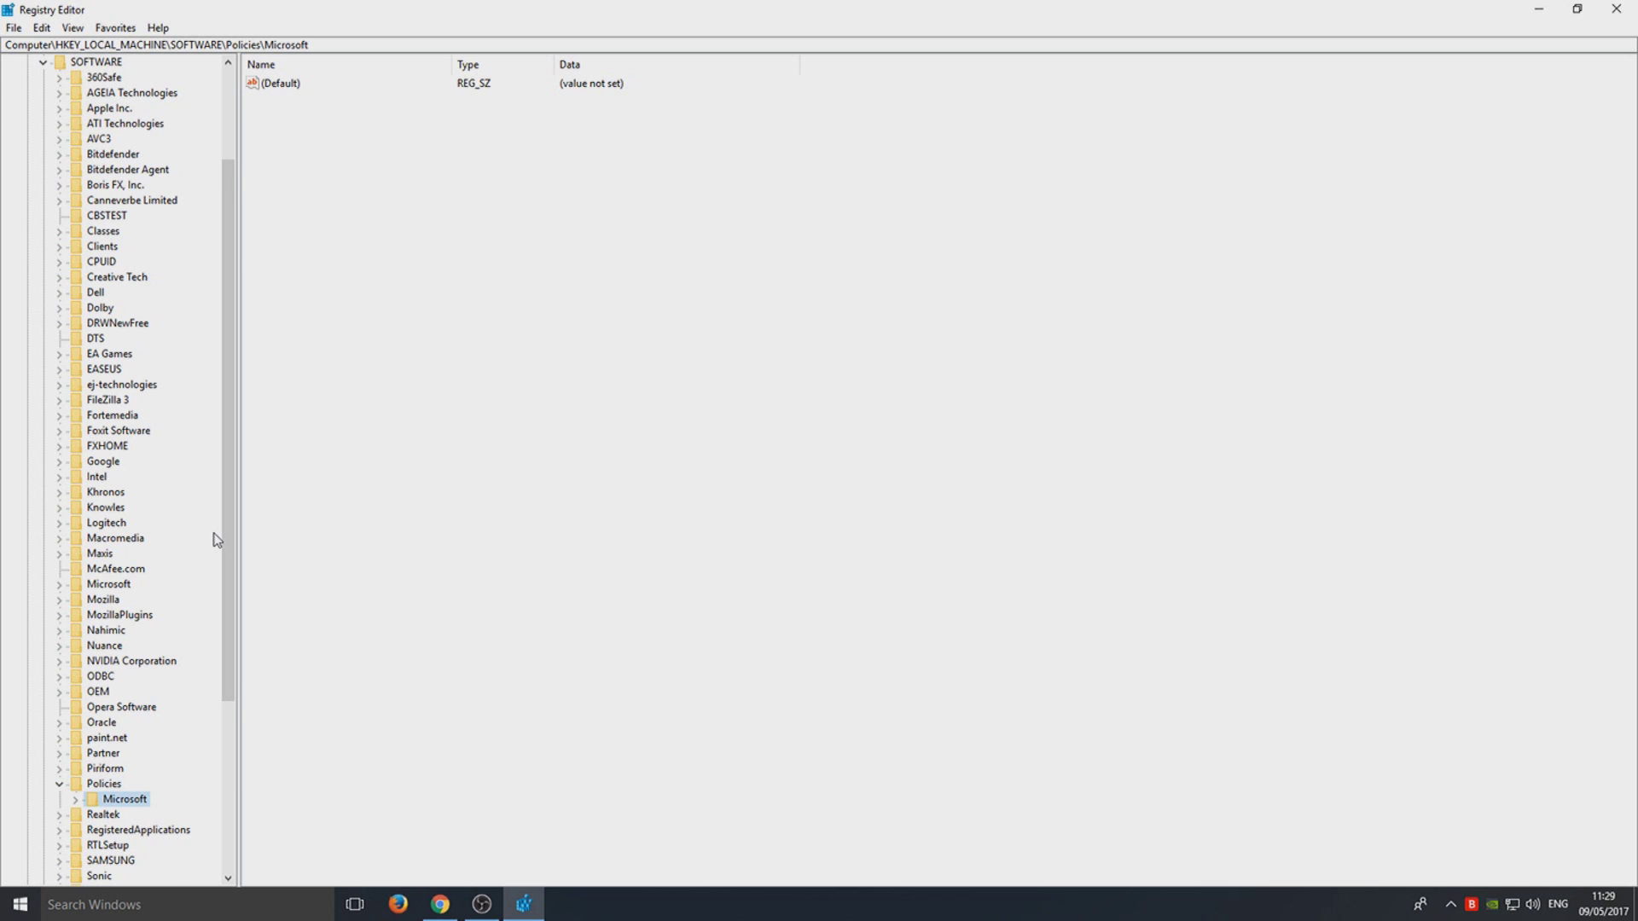
key(Right)
key(Down)
key(Down)
key(Down)
key(Down)
key(Down)
key(Down)
key(Down)
key(Up)
key(Up)
key(Up)
key(Up)
key(Up)
key(Up)
key(Down)
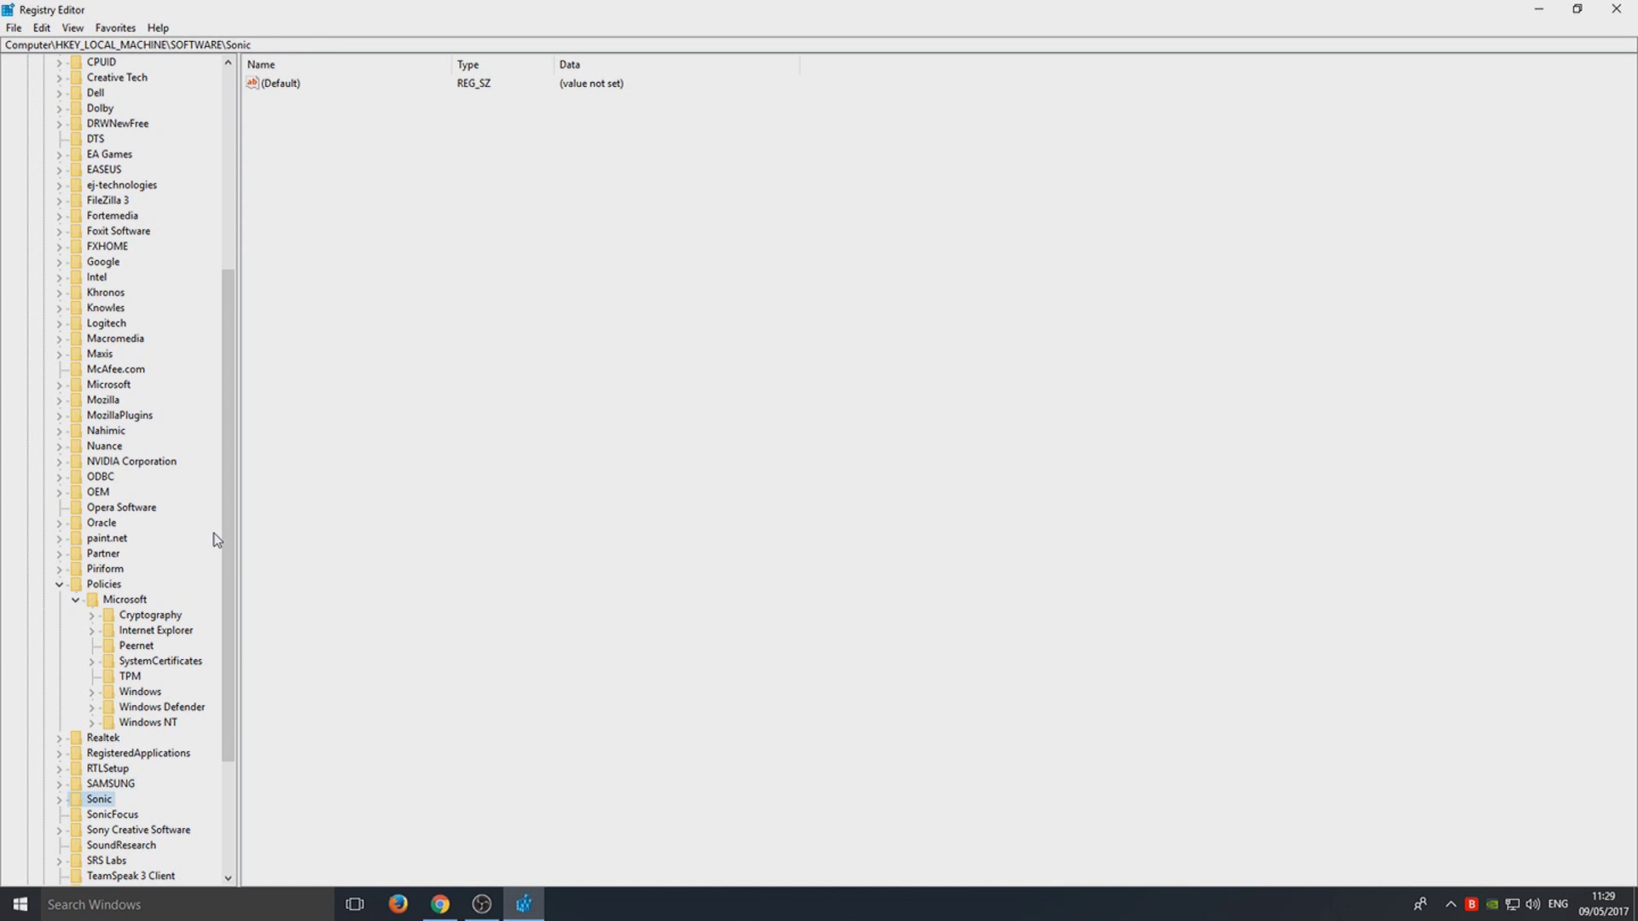
key(Up)
key(Up)
key(Up)
key(Up)
key(Up)
key(Up)
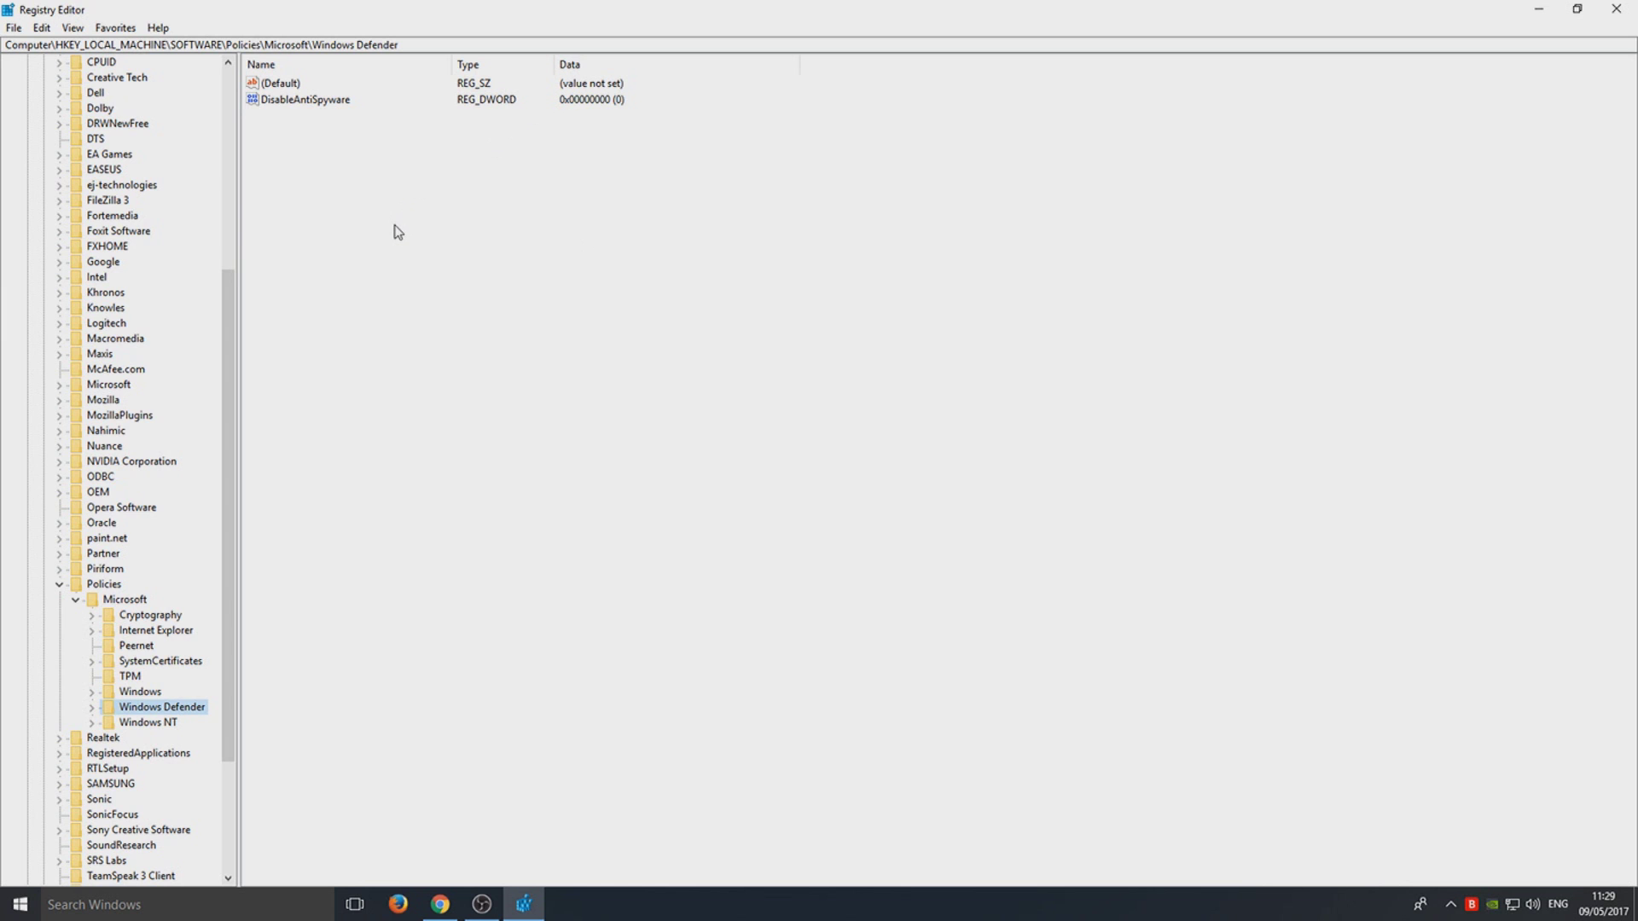
Step: Delete the existing DisableAntiSpyware value and confirm, so only (Default) remains
drag(366, 274, 273, 101)
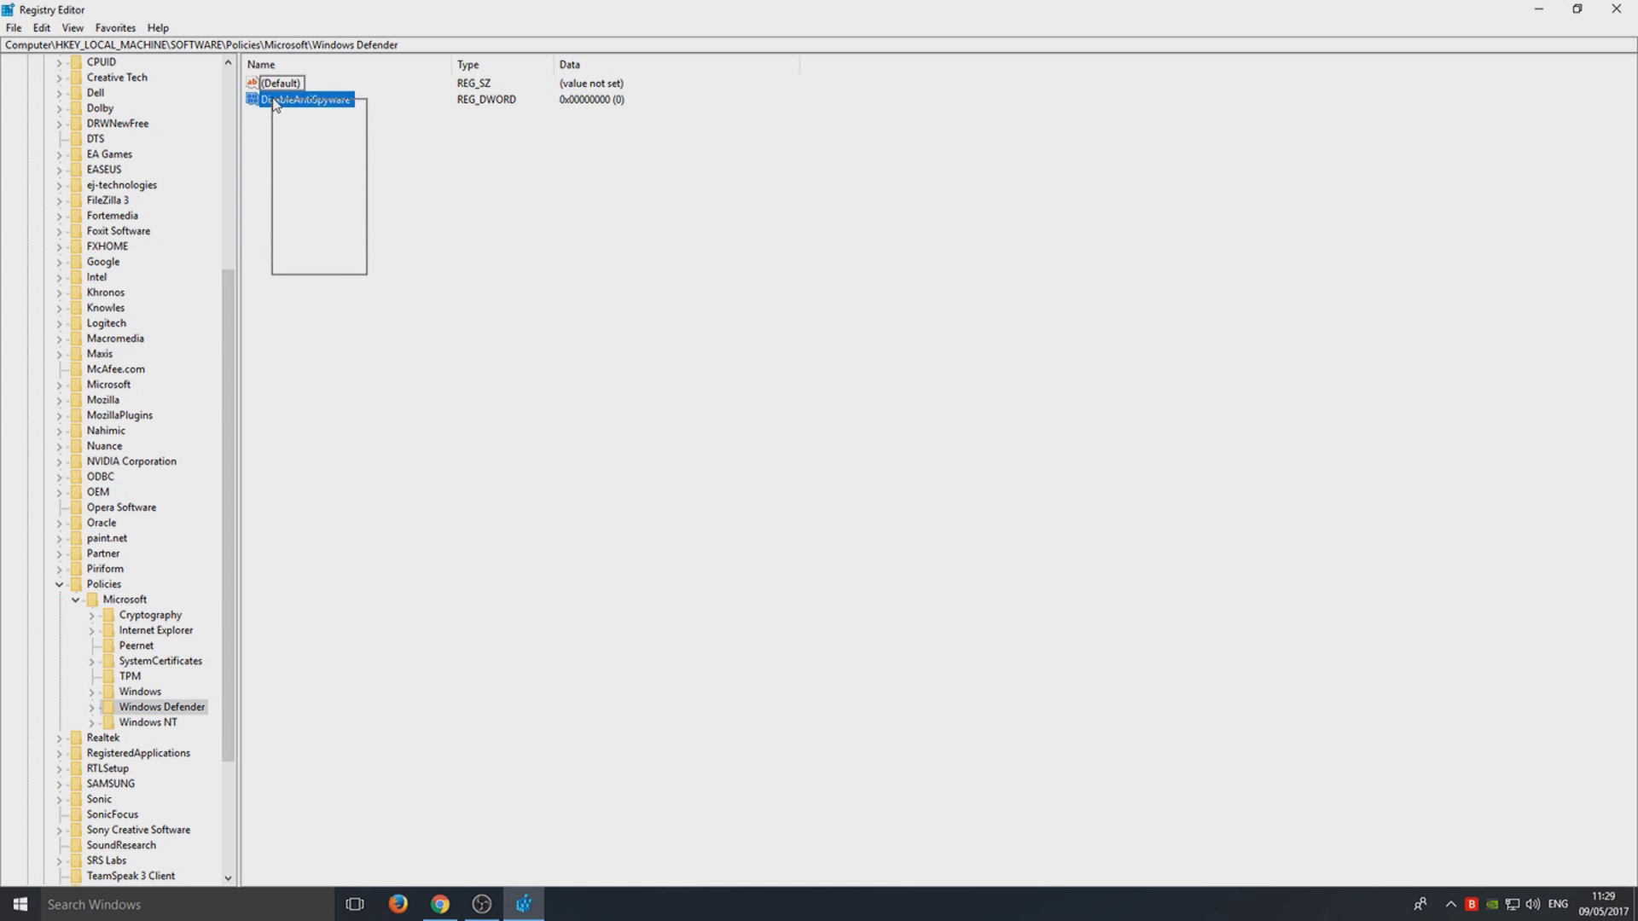
key(Delete)
key(Return)
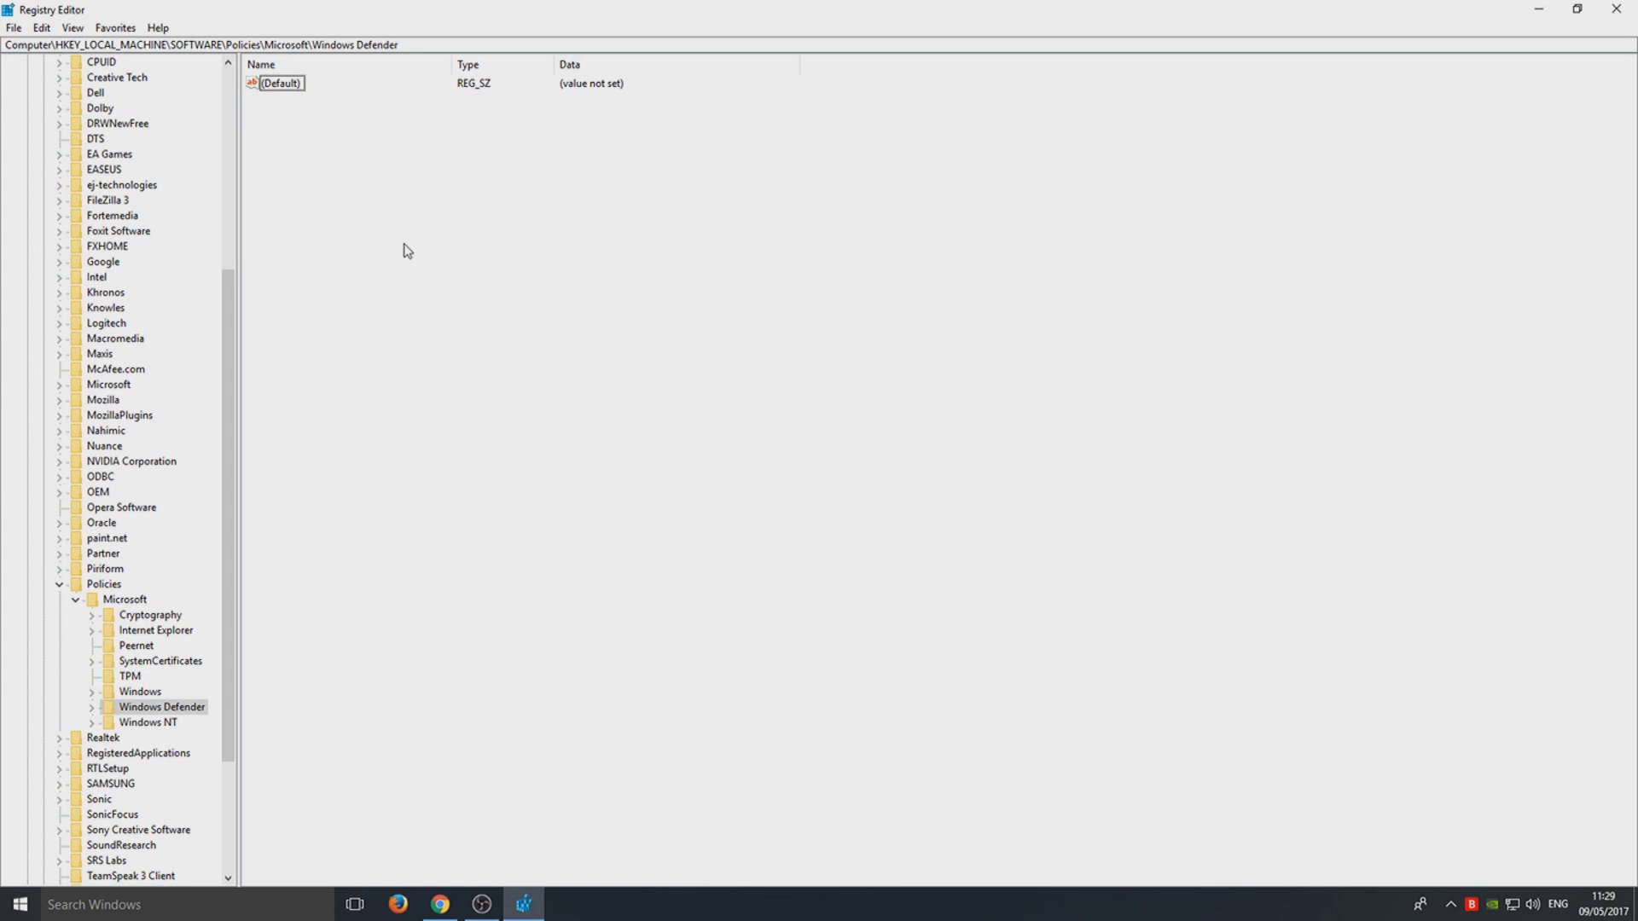
drag(800, 515, 631, 476)
right_click(553, 356)
mouse_move(594, 366)
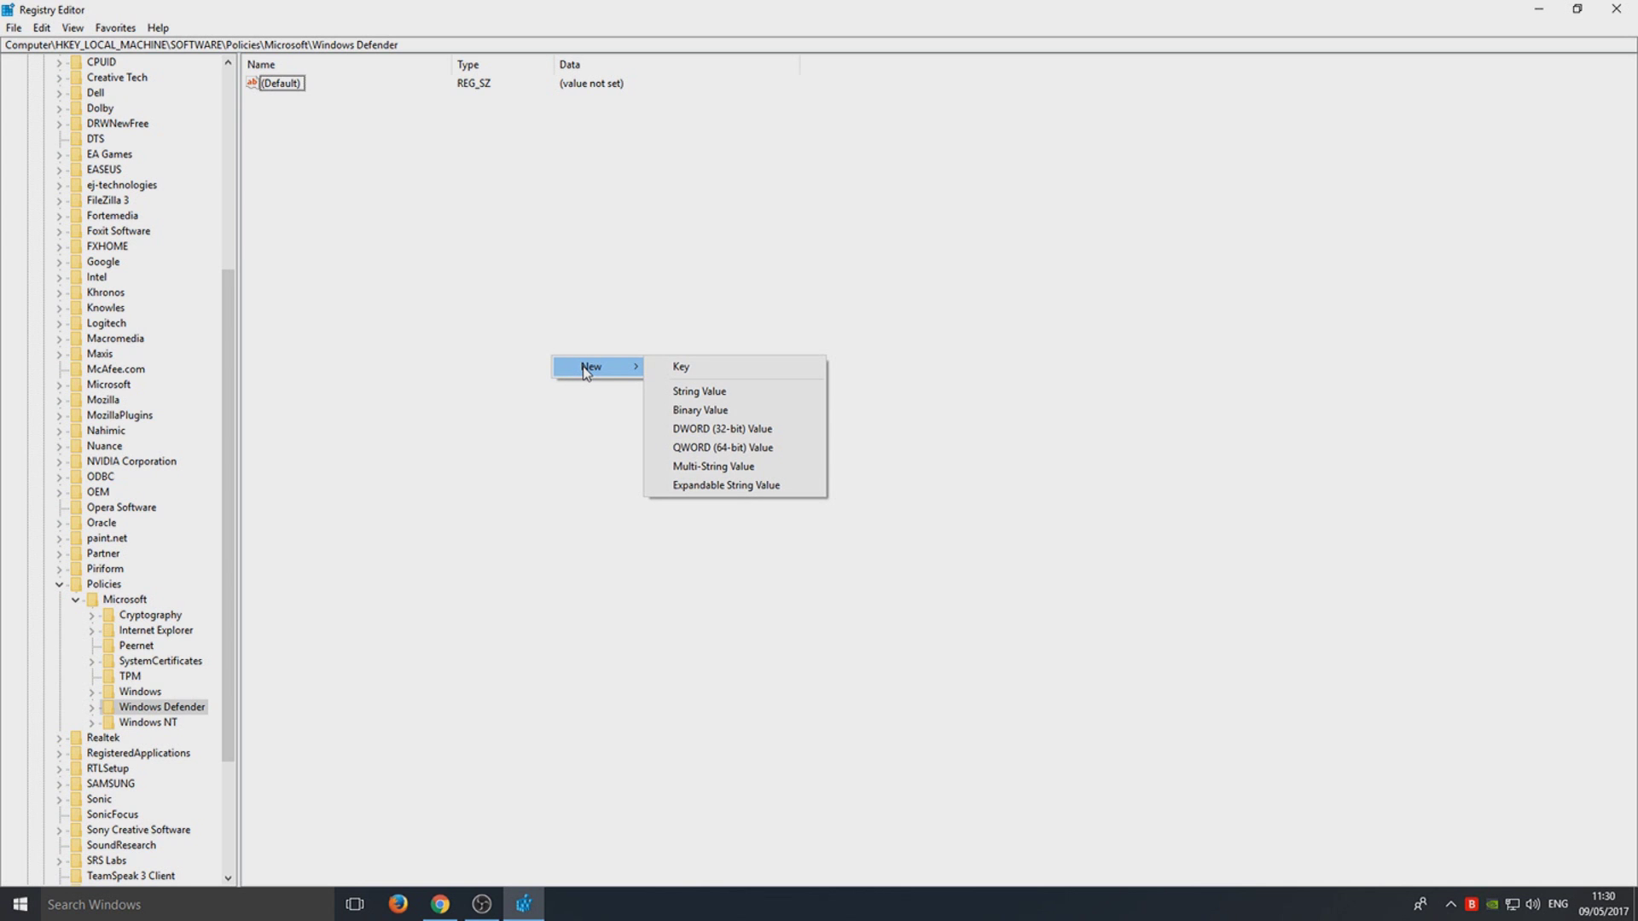
Step: Create a DWORD (32-bit) value named DisableAntiSpyware in the Windows Defender key
click(755, 437)
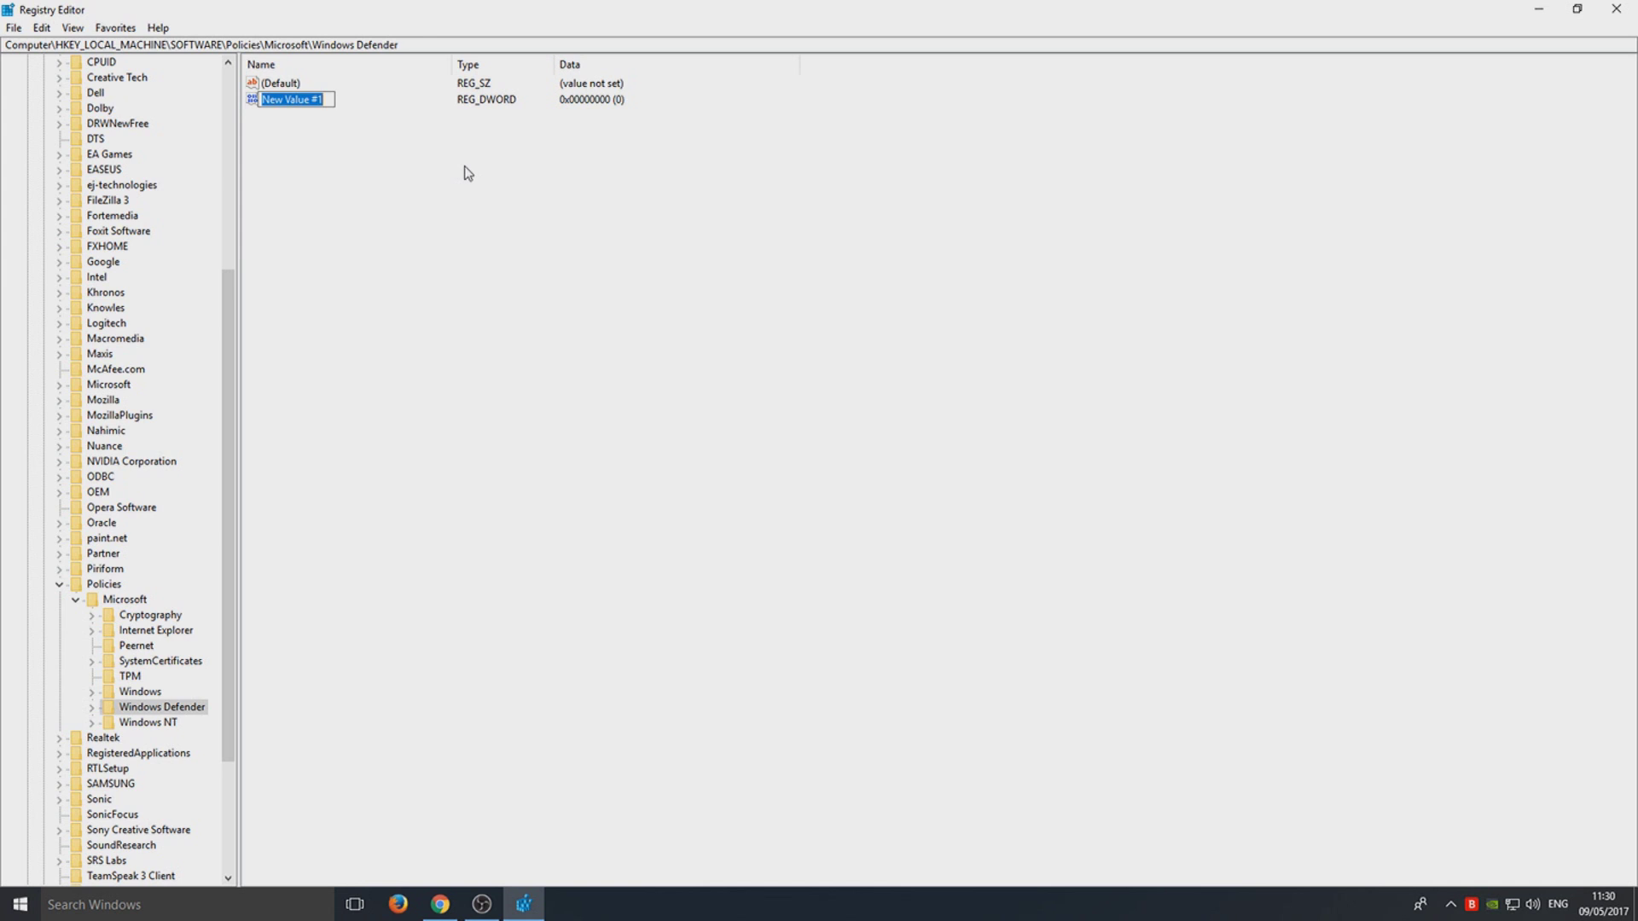
text(Disabl)
text(eAnt)
text(iSpy)
text(ware)
key(Return)
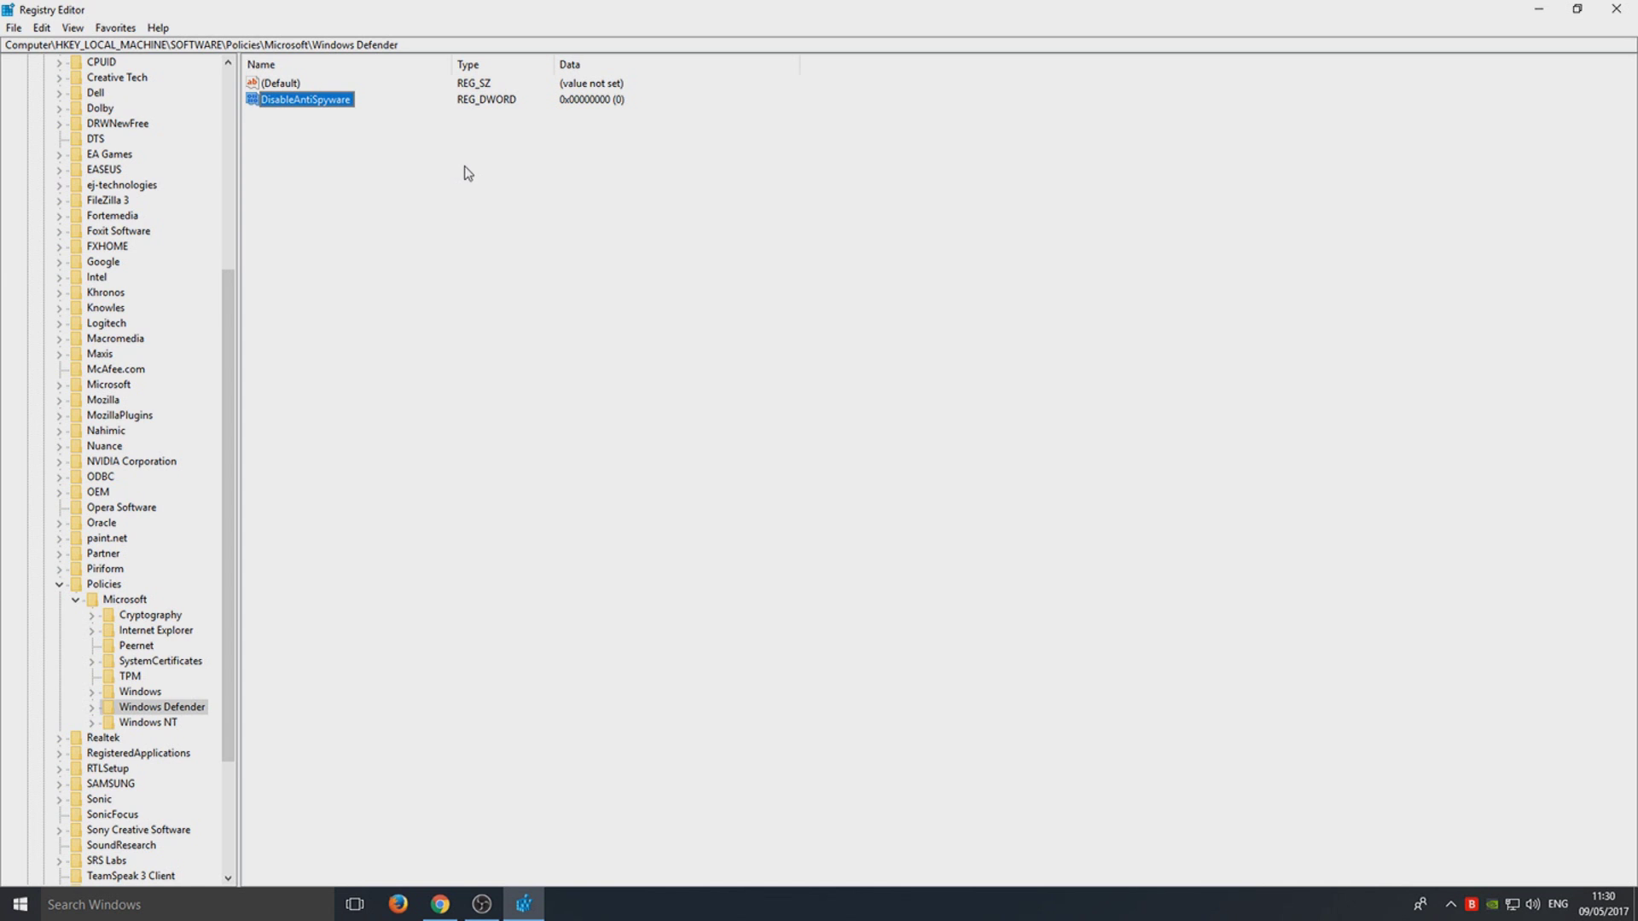
Step: Set DisableAntiSpyware's value data to 1, then reopen it to verify
double_click(323, 106)
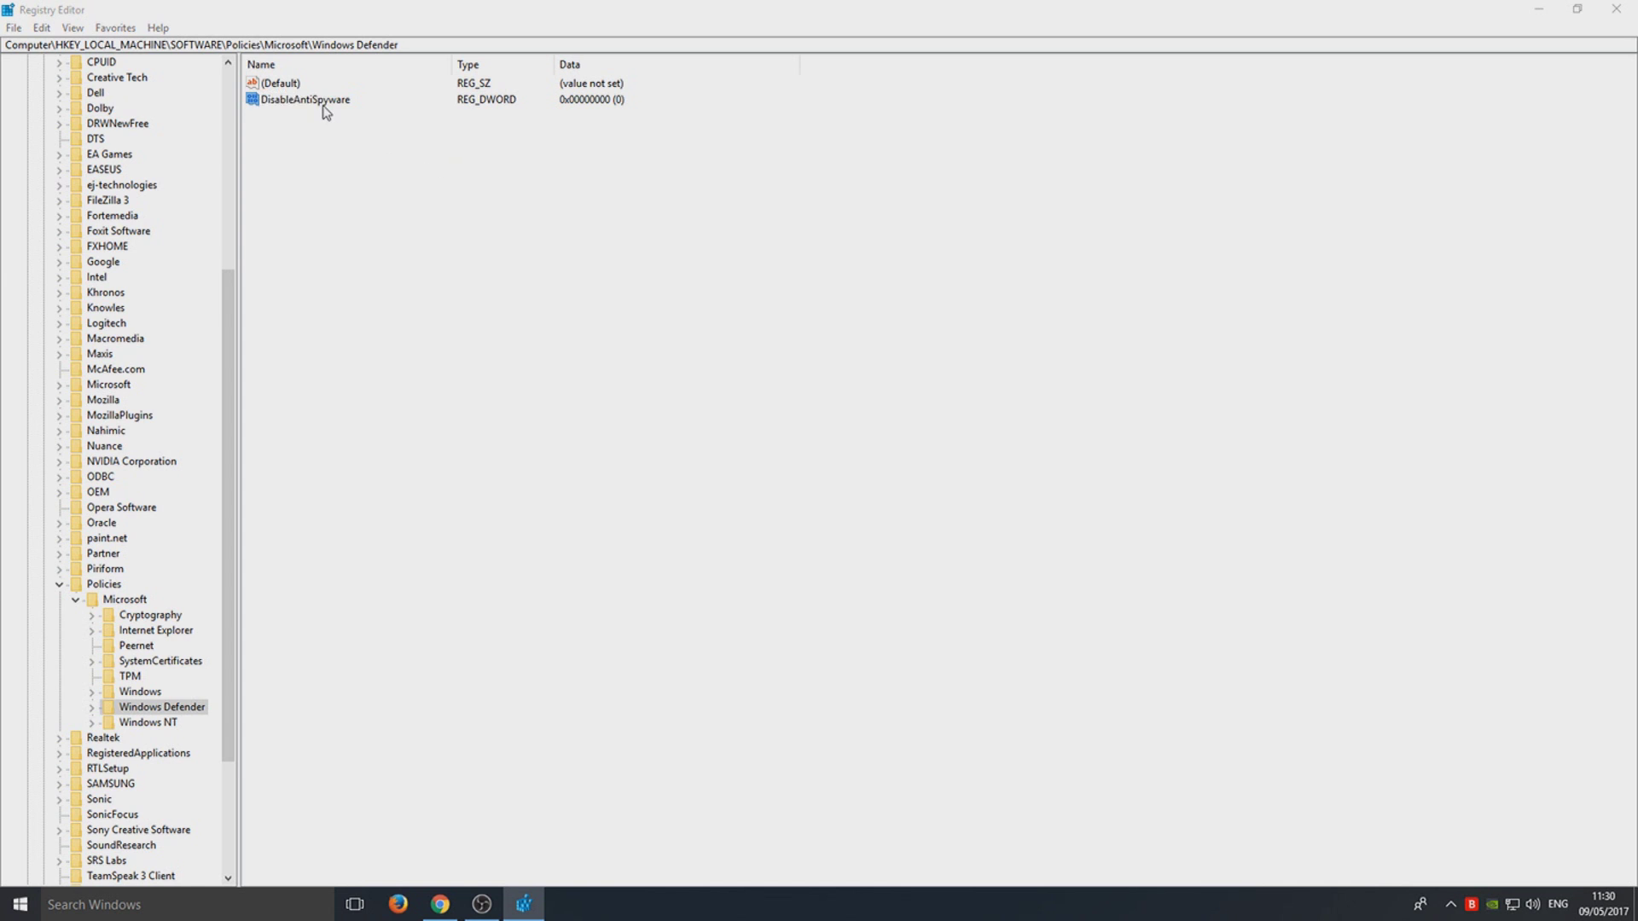
drag(193, 86, 532, 158)
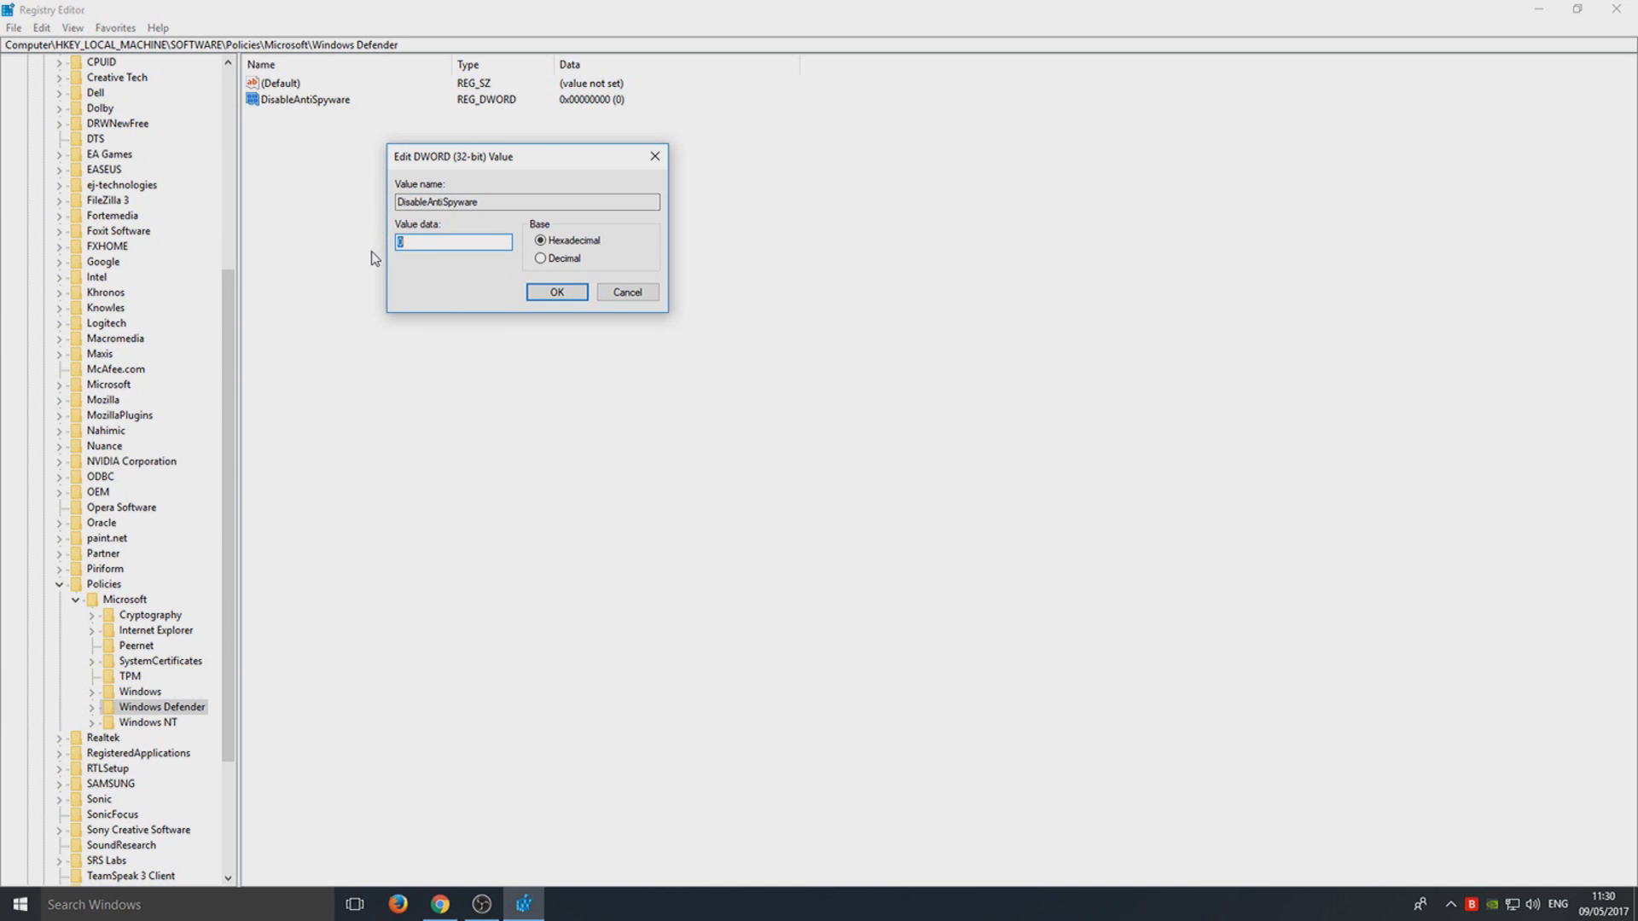
text(1)
click(546, 294)
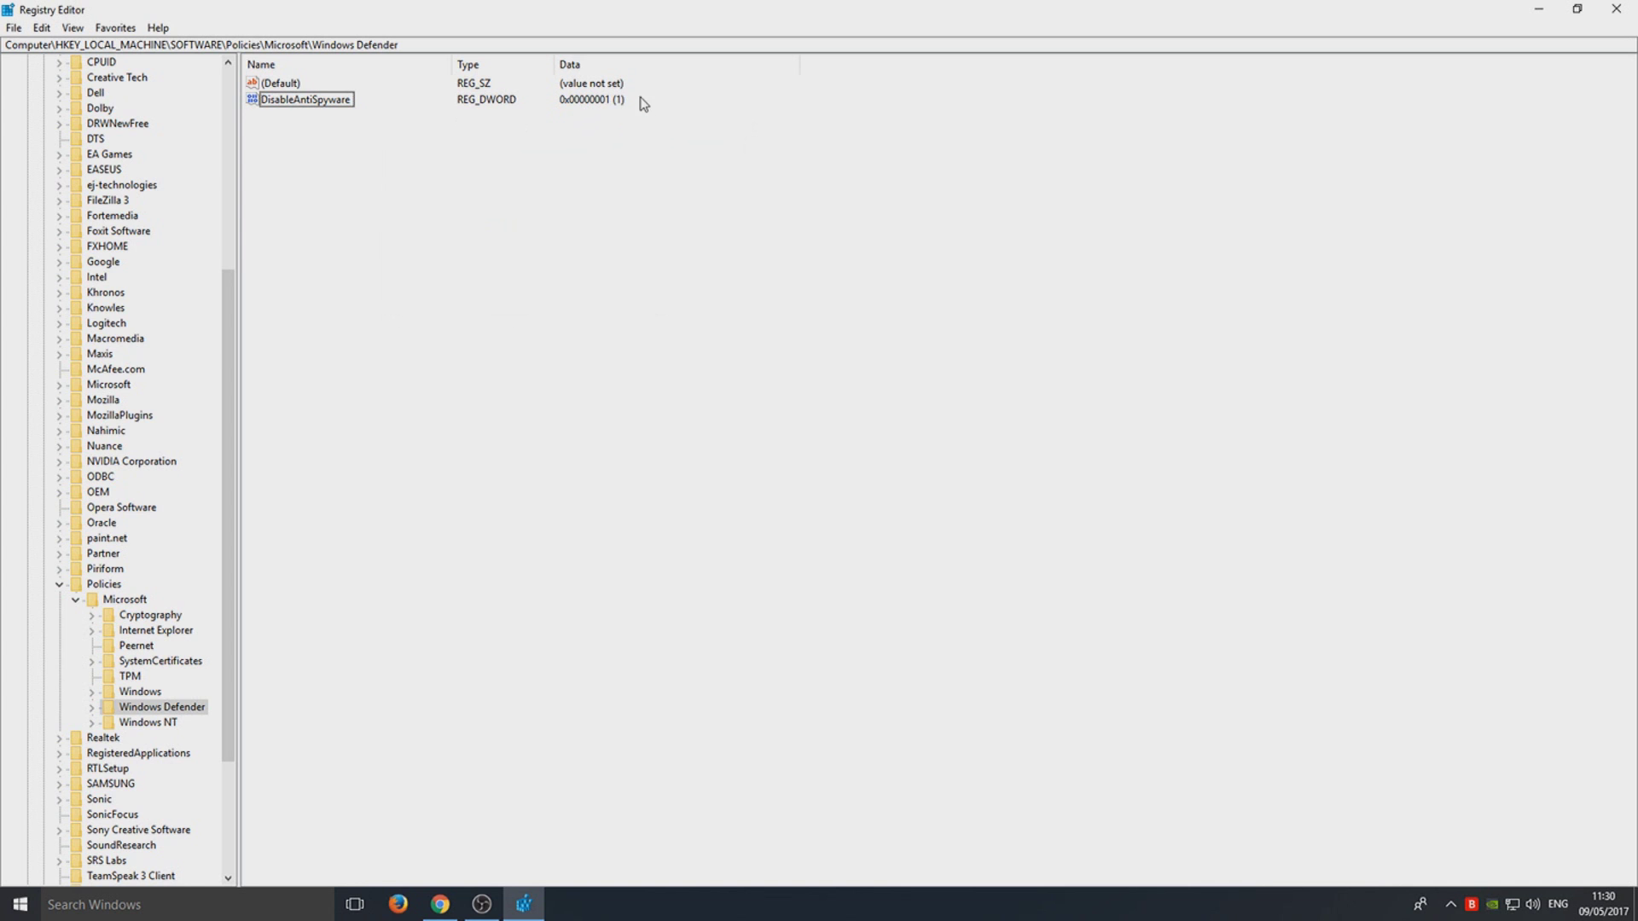
double_click(320, 101)
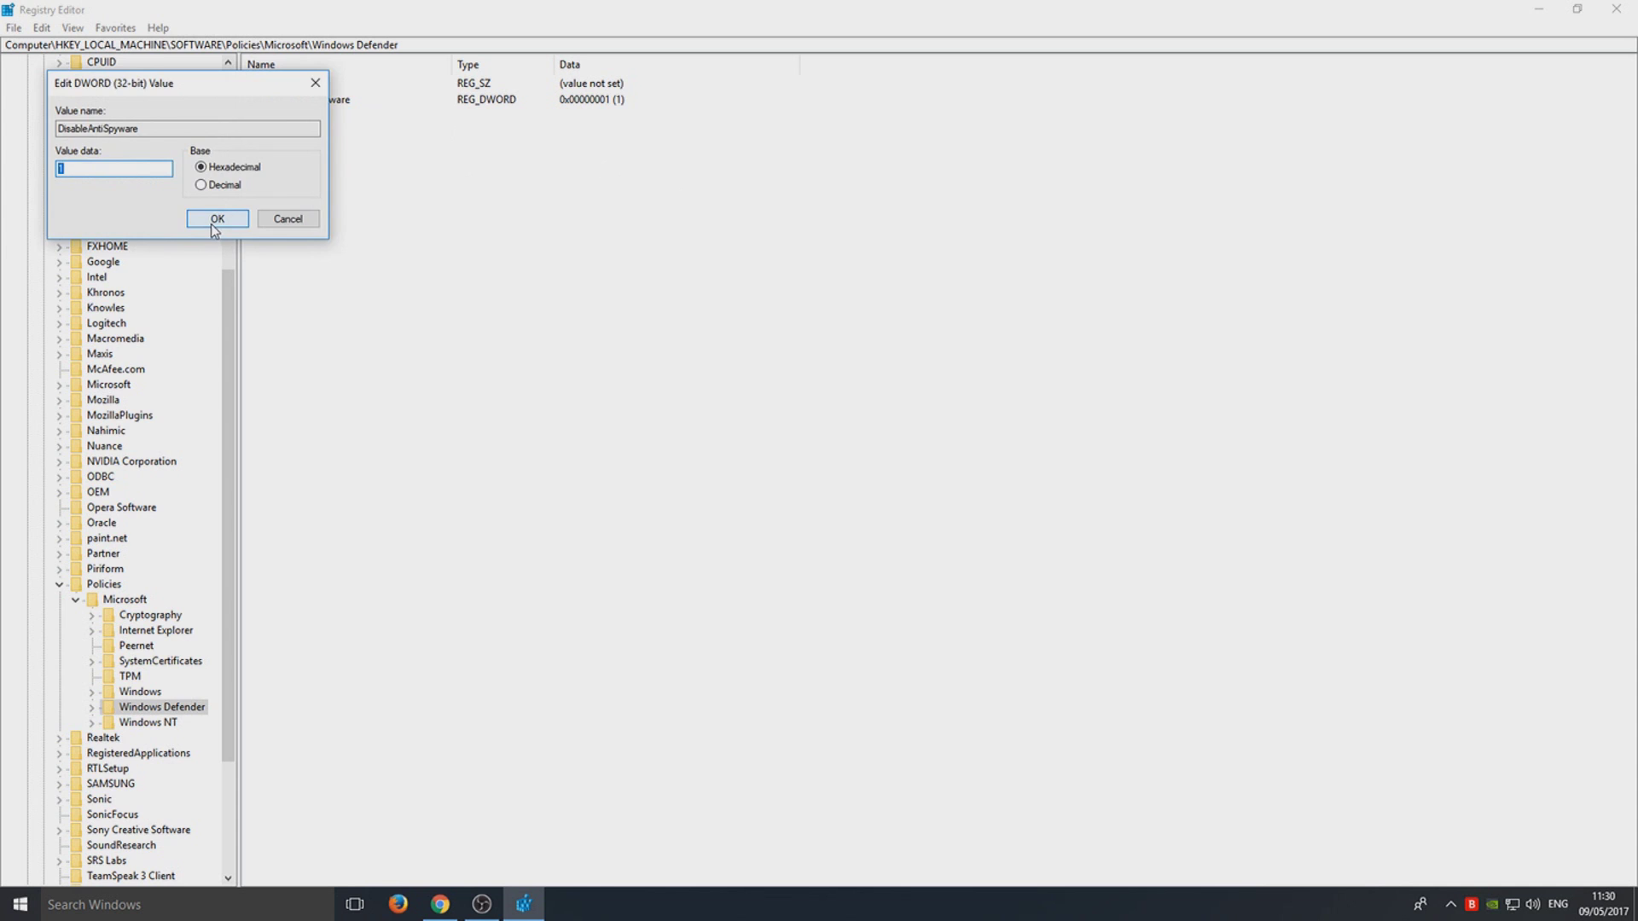
click(214, 220)
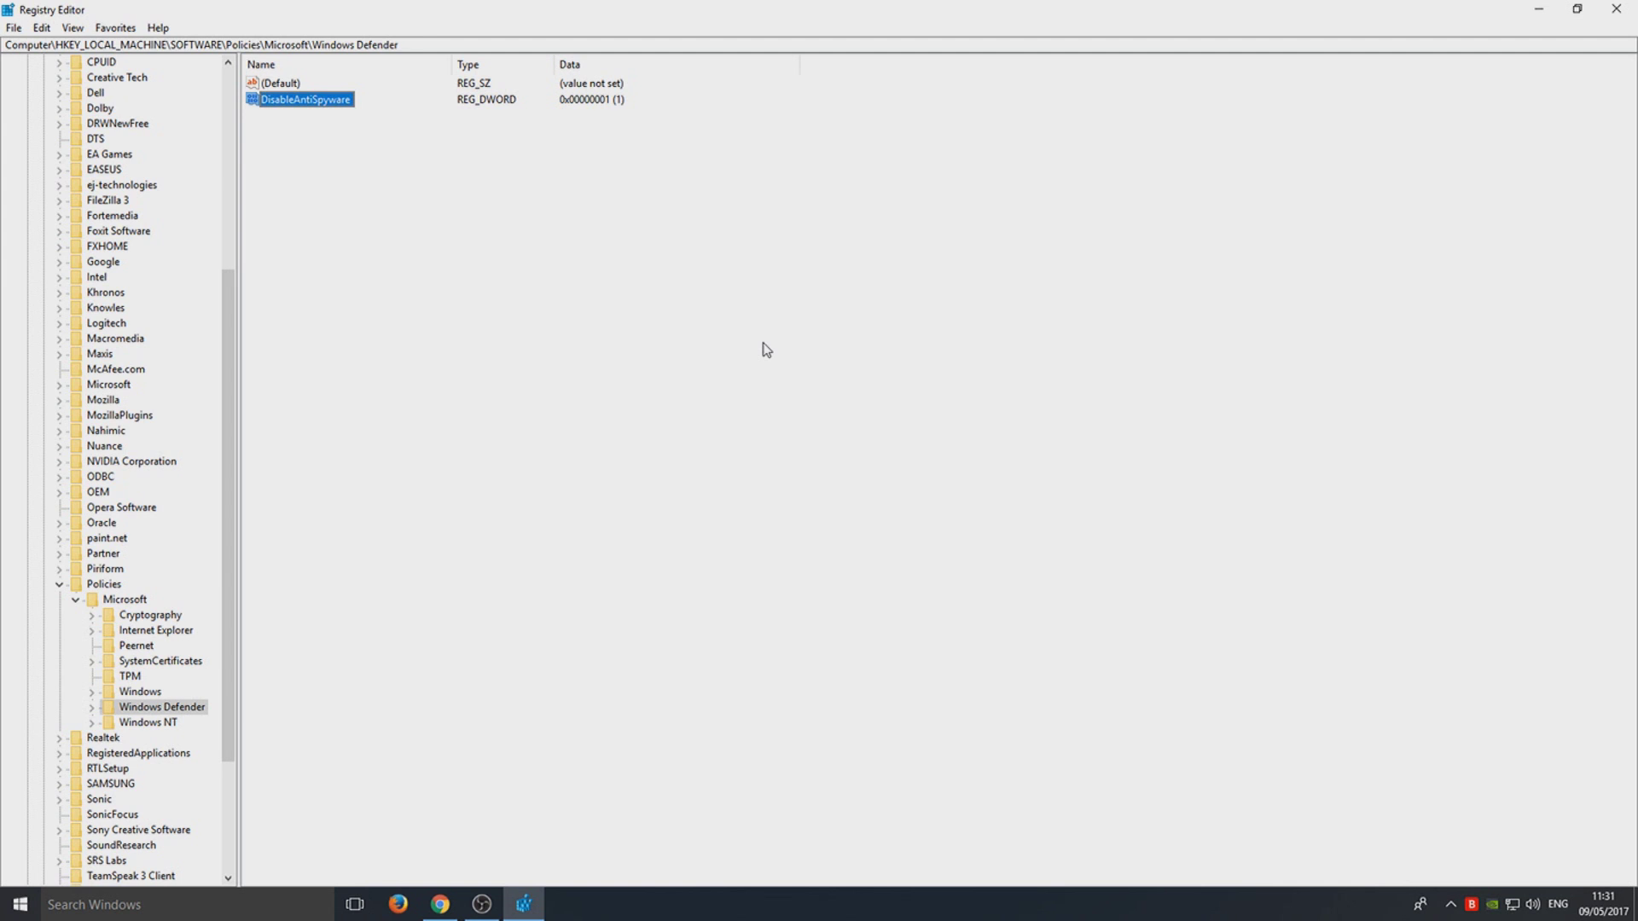
double_click(335, 102)
drag(158, 85, 408, 146)
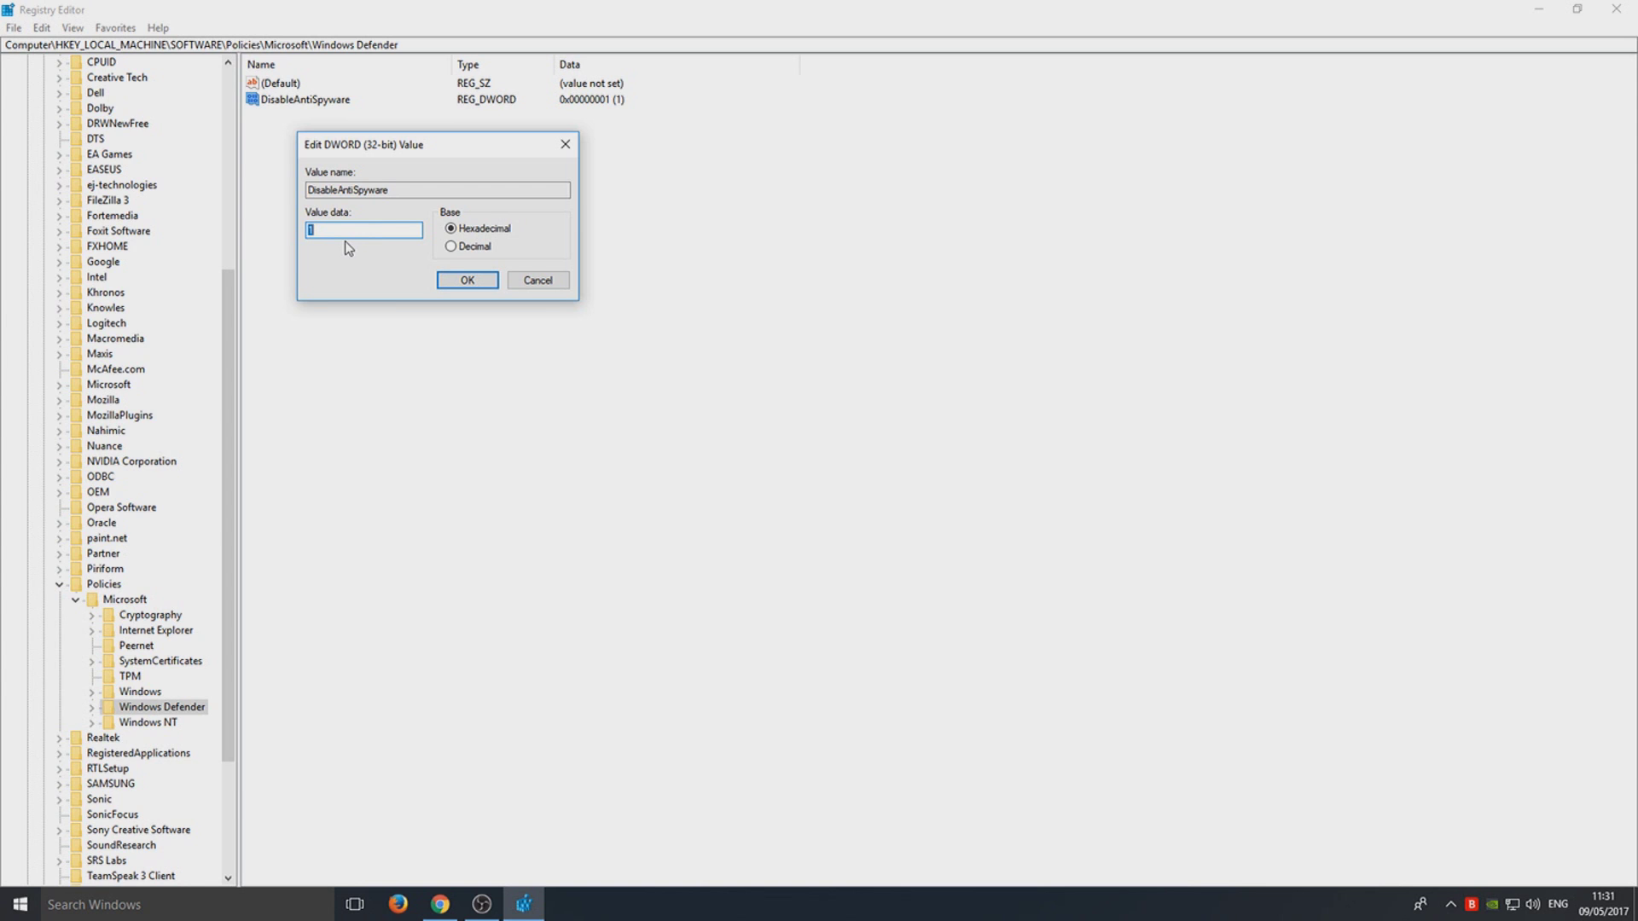
click(468, 281)
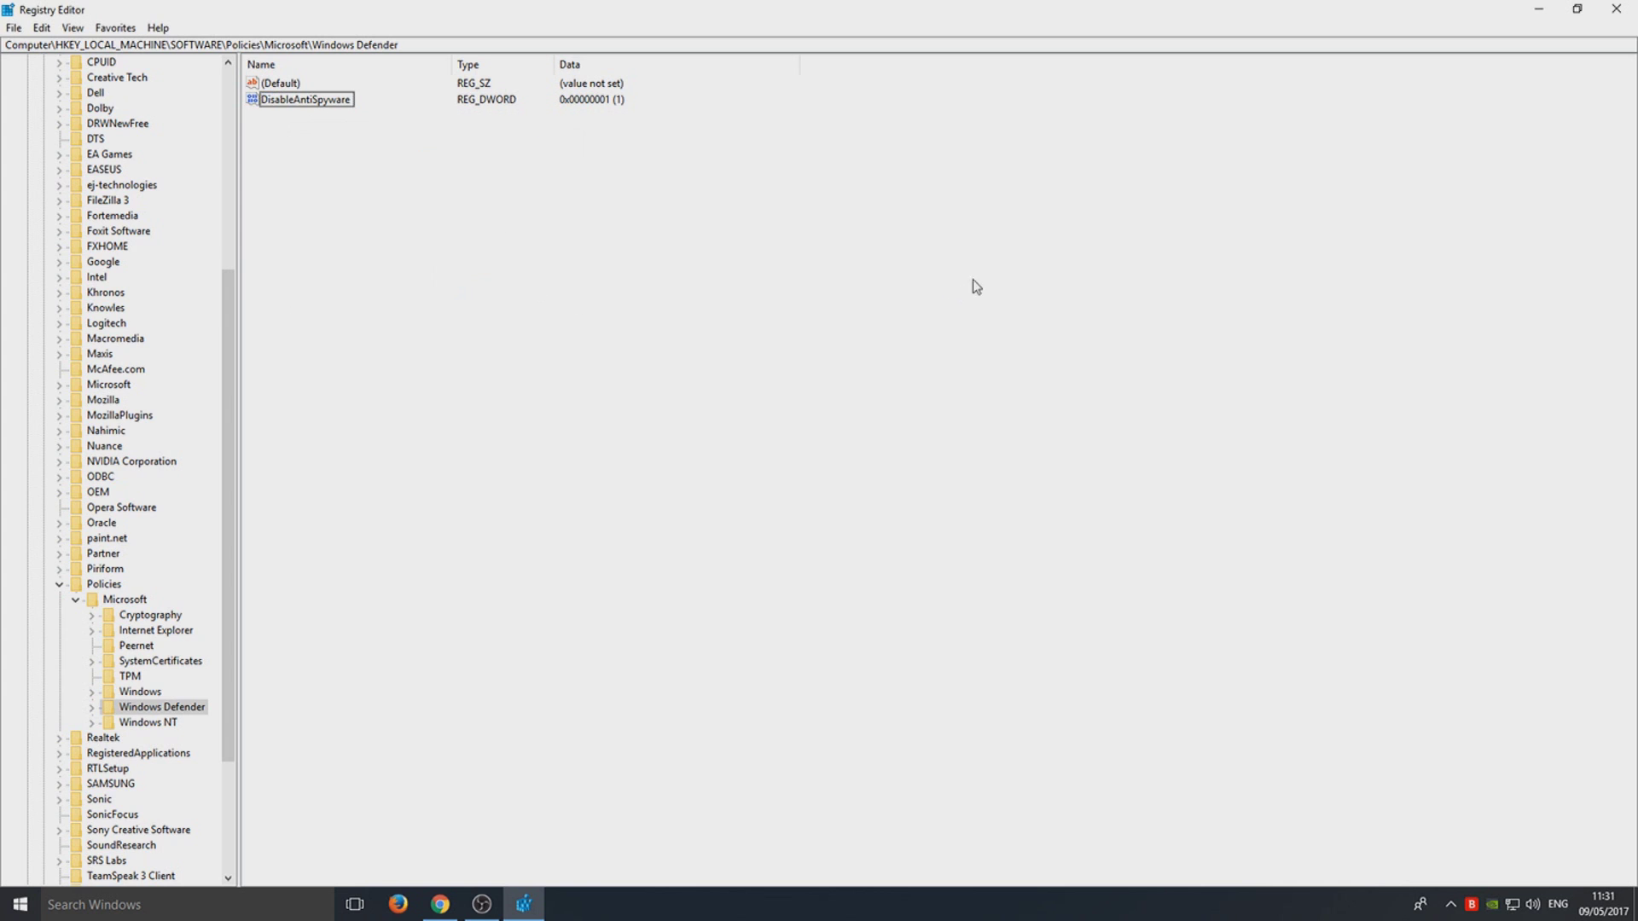